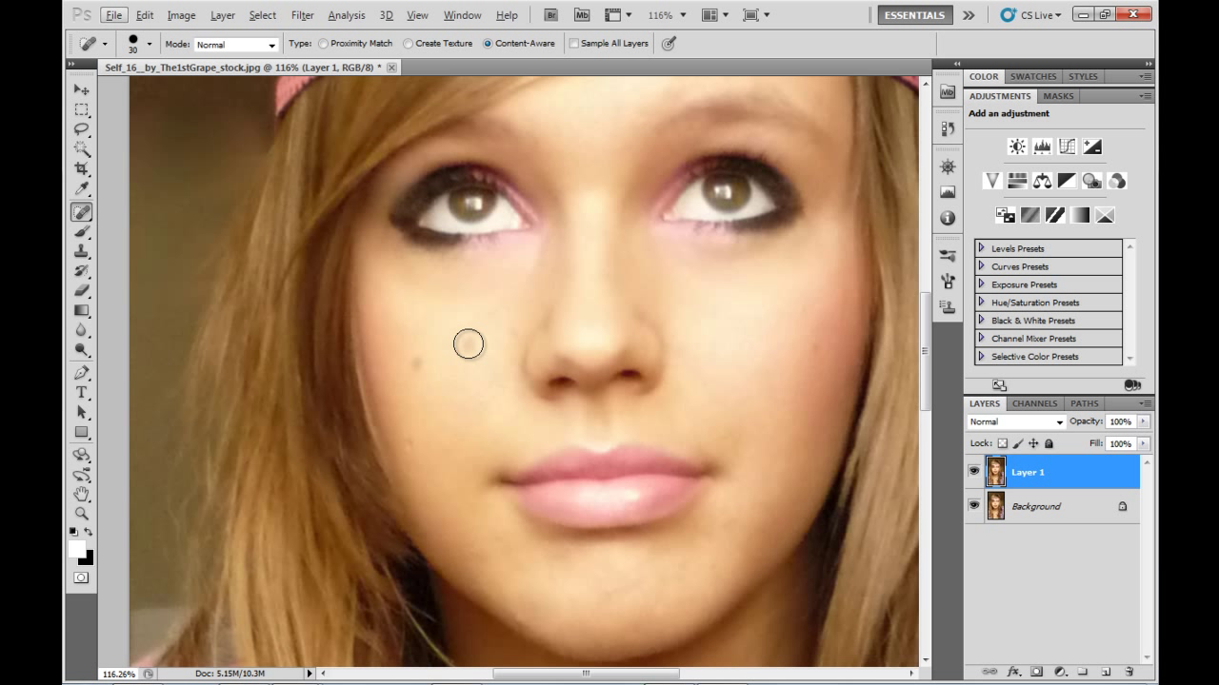
# - Remove the dark spots and blemishes on the cheek with content-aware spot healing, using a brush of about 25 px
pyautogui.click(469, 344)
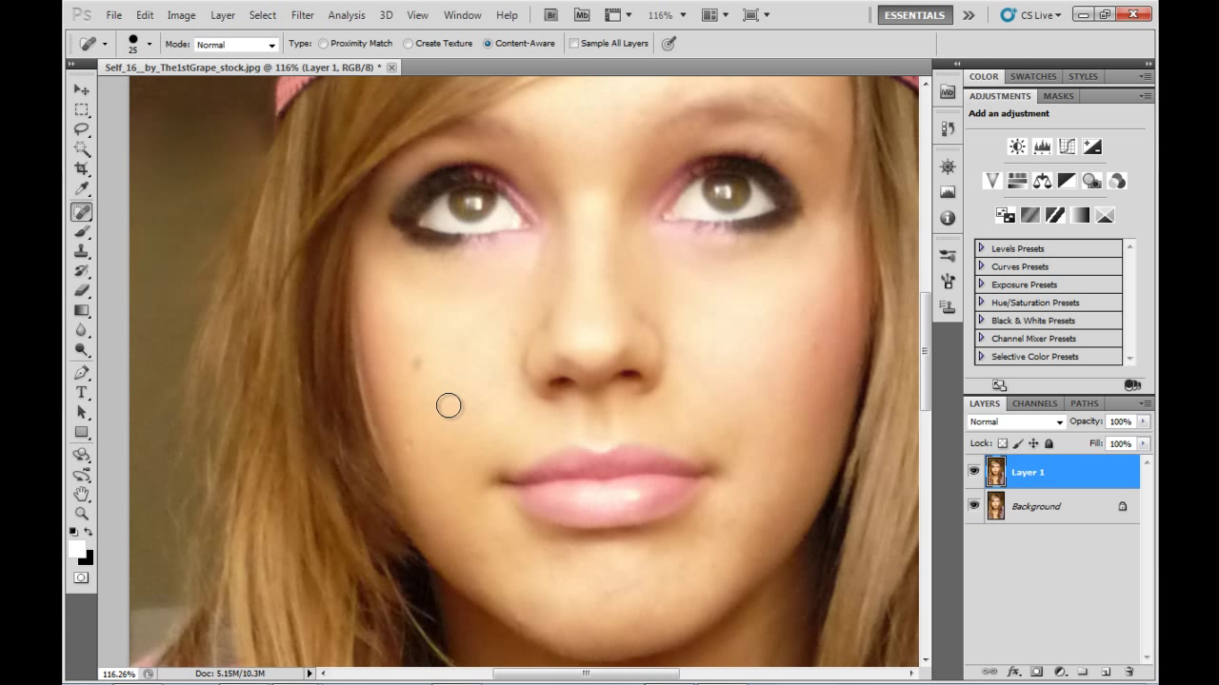
pyautogui.click(415, 361)
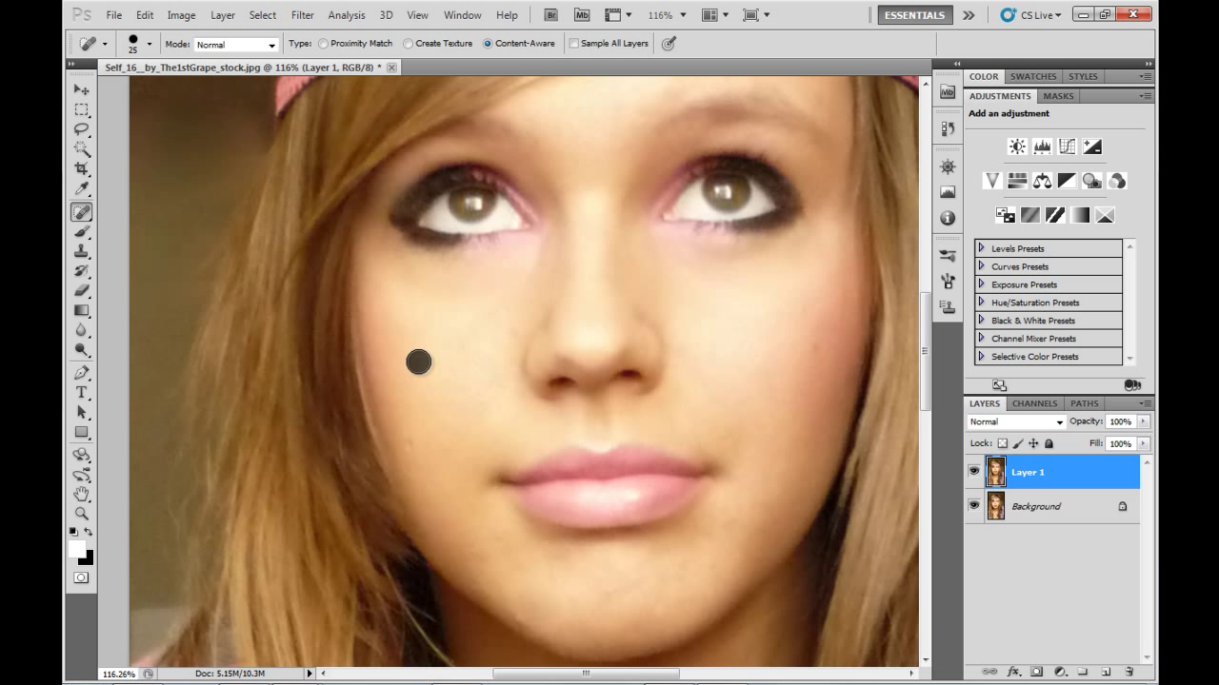
pyautogui.click(414, 441)
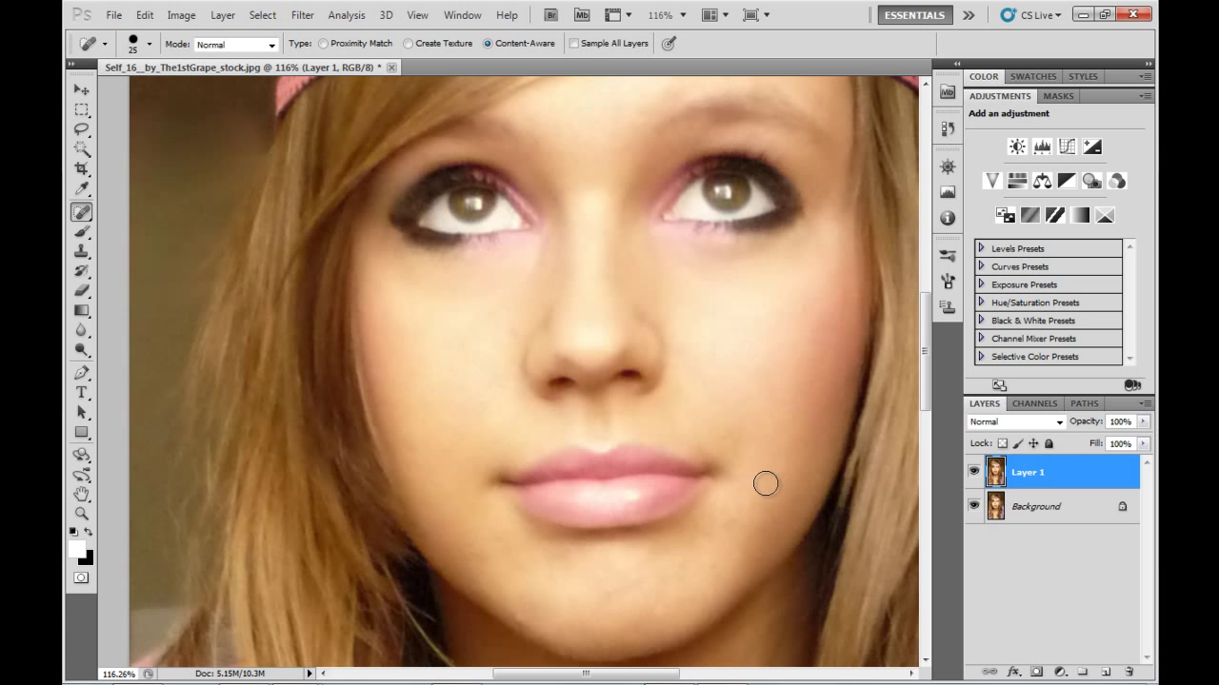
# - Heal the skin marks on the chest beside the necklace with the 25 px content-aware Spot Healing Brush
pyautogui.hotkey('ctrl', '0')
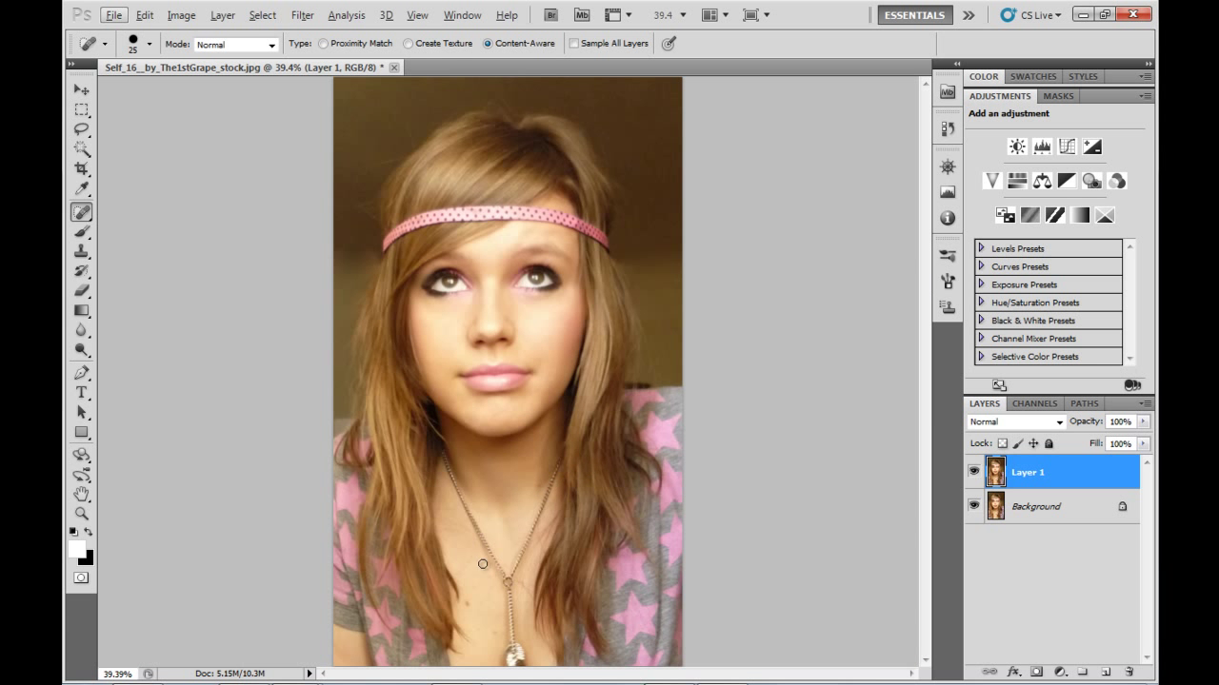
pyautogui.scroll(5, 482, 563)
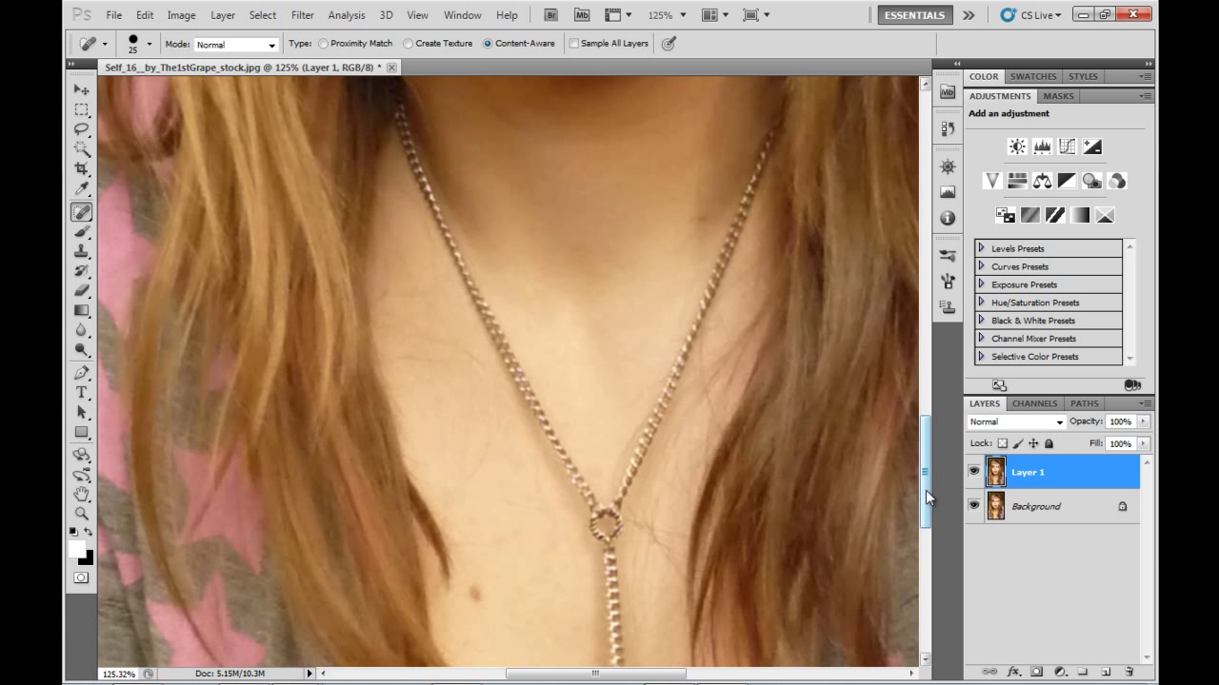
pyautogui.moveTo(925, 489)
pyautogui.mouseDown()
pyautogui.moveTo(933, 572)
pyautogui.moveTo(940, 526)
pyautogui.mouseUp()
pyautogui.click(476, 441)
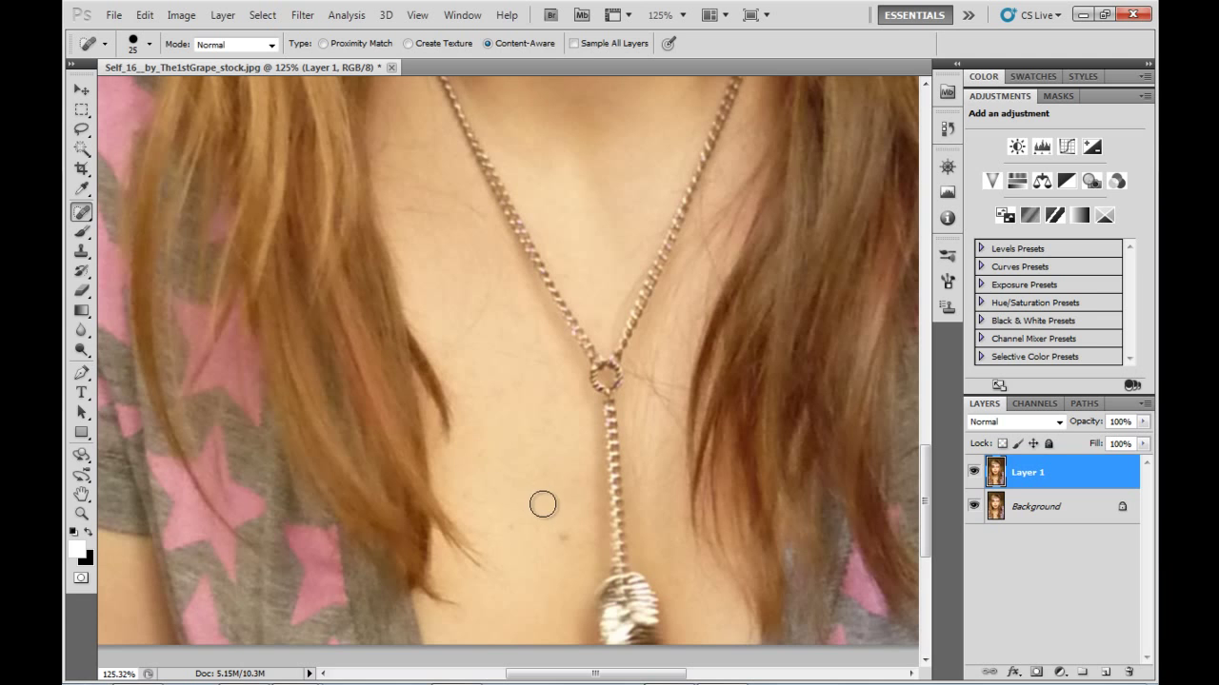
pyautogui.click(562, 532)
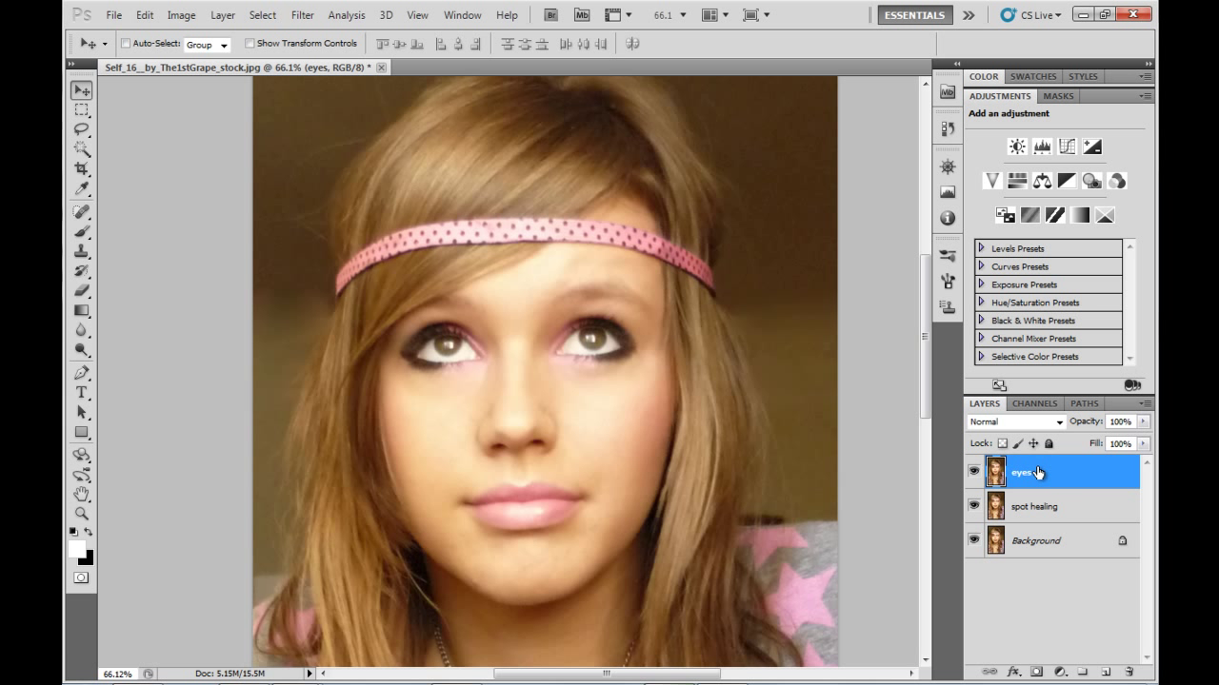
# - Set the eyes layer's blend mode to Soft Light and add a layer mask that hides the whole layer
pyautogui.click(974, 473)
pyautogui.click(1060, 422)
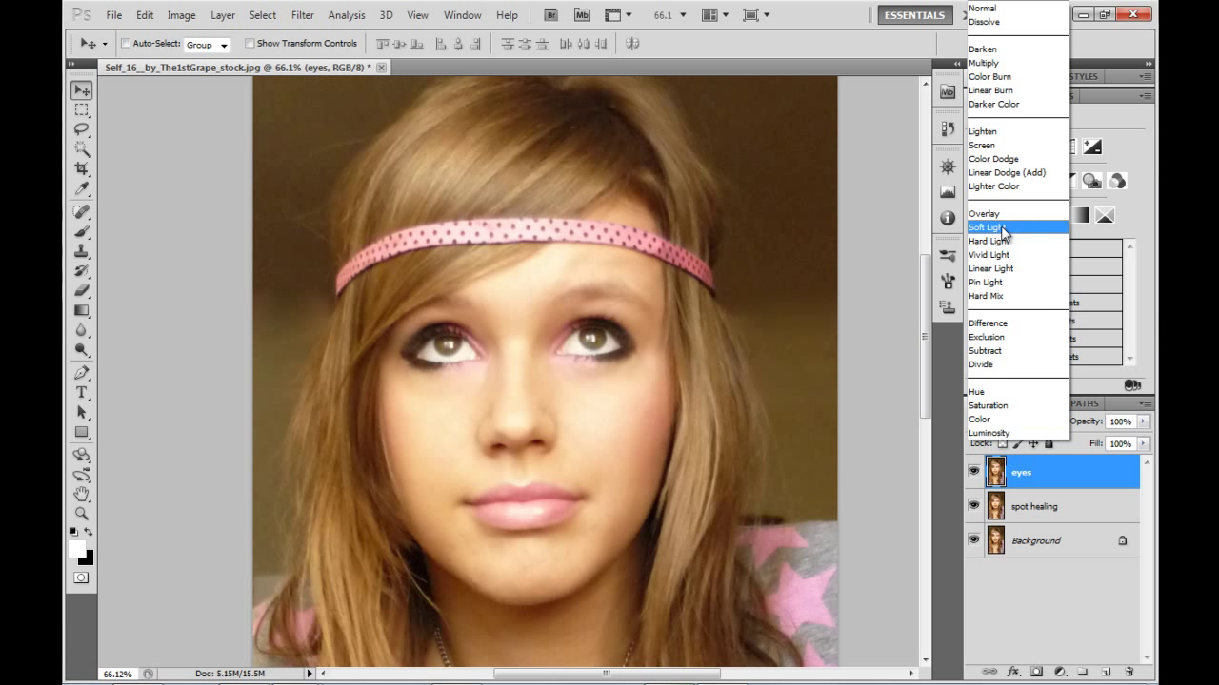
pyautogui.click(1003, 232)
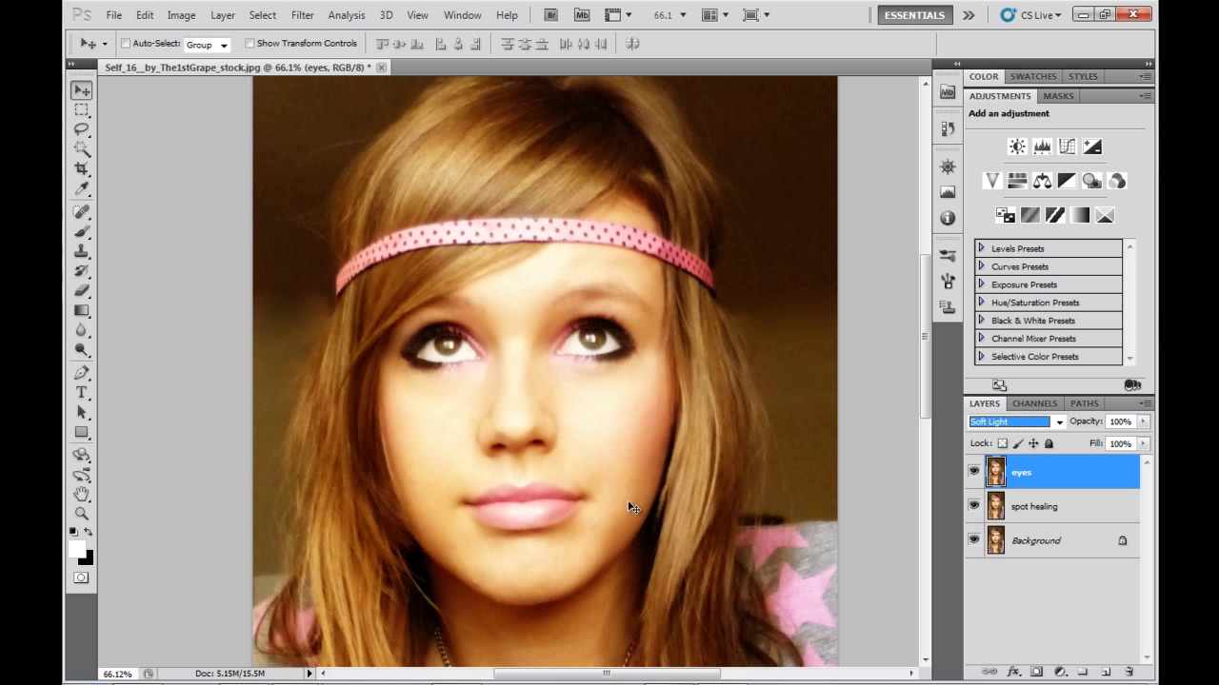
pyautogui.click(222, 15)
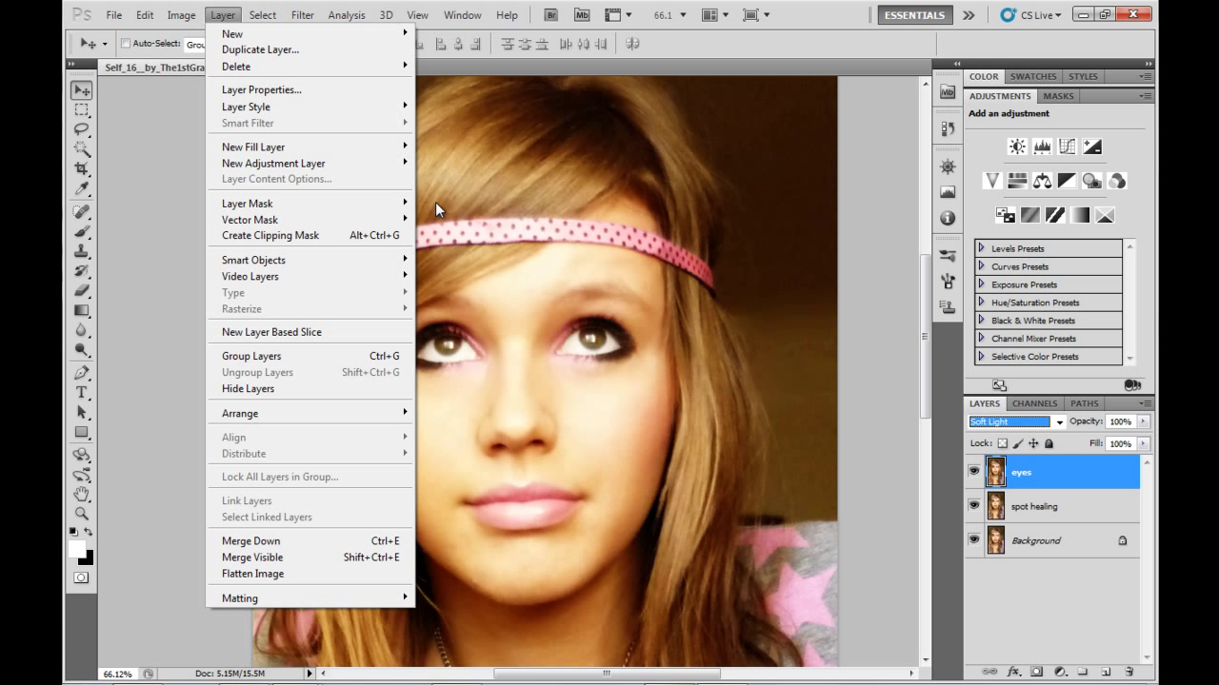
pyautogui.moveTo(404, 202)
pyautogui.click(508, 221)
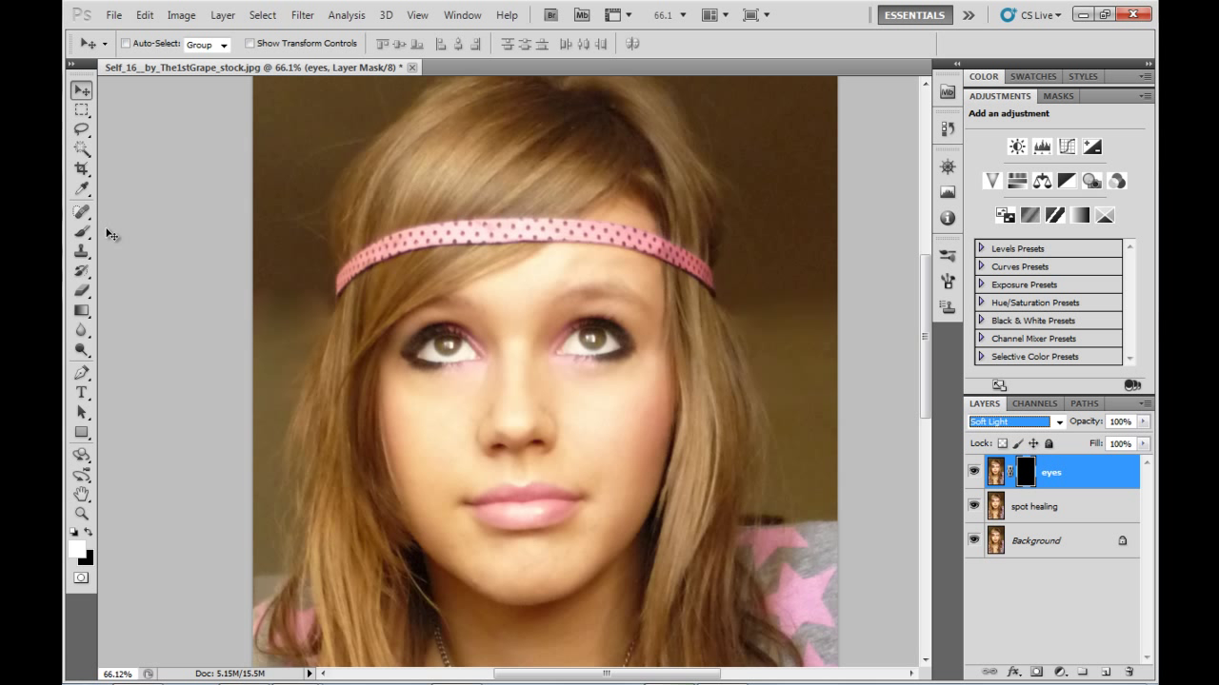
# - Paint white on the eyes layer mask over the iris beneath the swept fringe, with a soft brush starting at 10 px and enlarged to 30 px
pyautogui.click(79, 242)
pyautogui.click(150, 44)
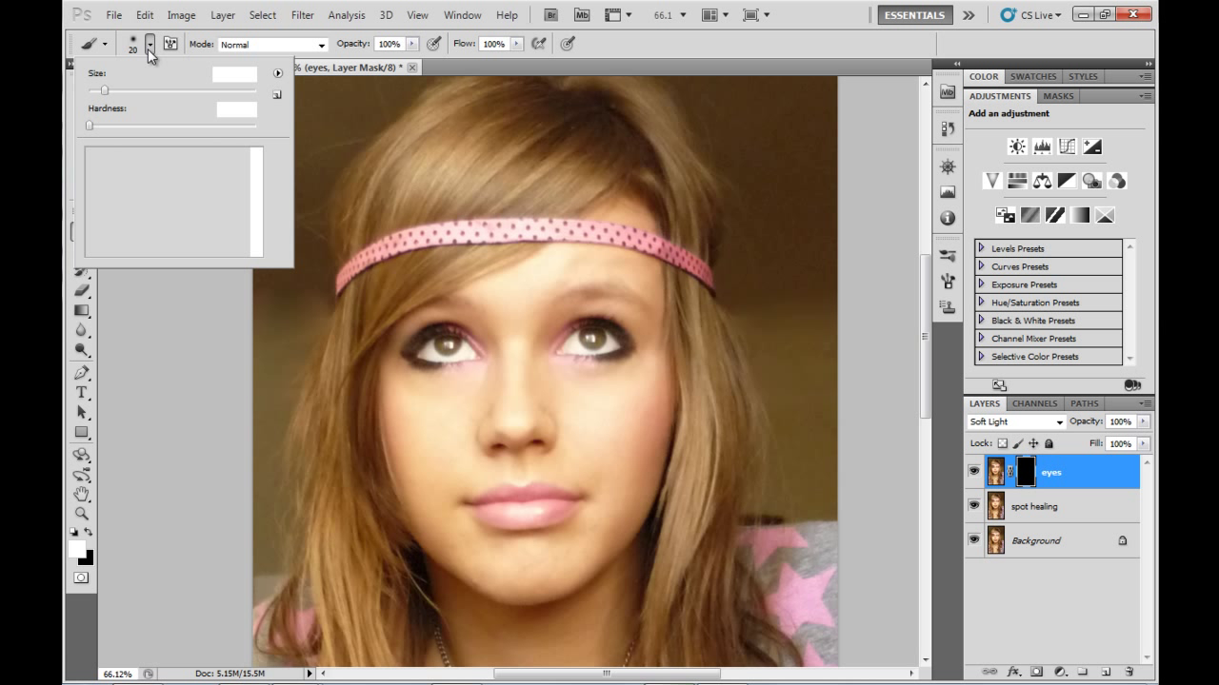
pyautogui.click(224, 77)
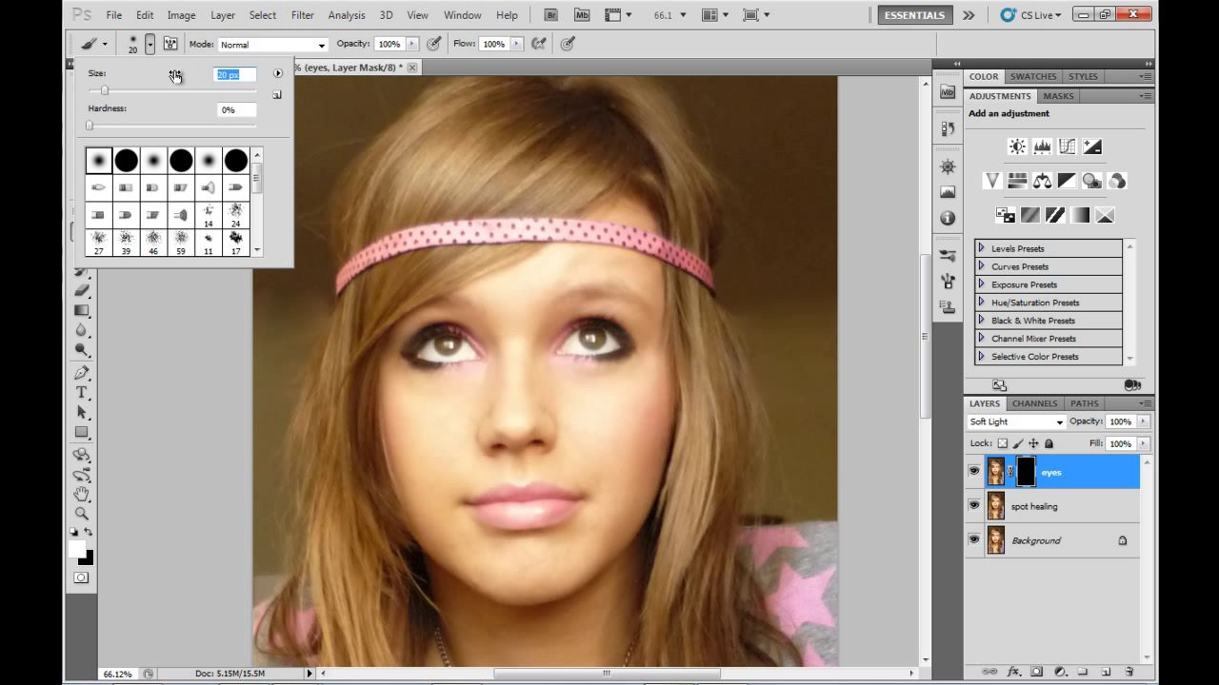
pyautogui.press('Return')
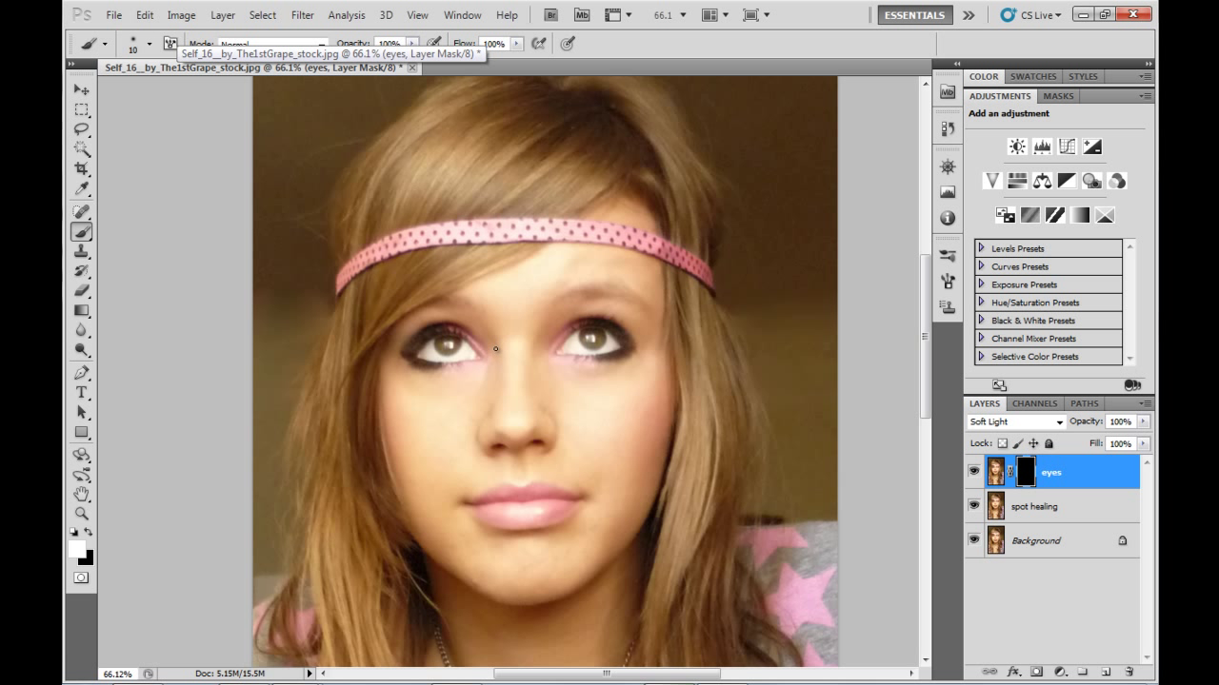
pyautogui.scroll(5, 434, 345)
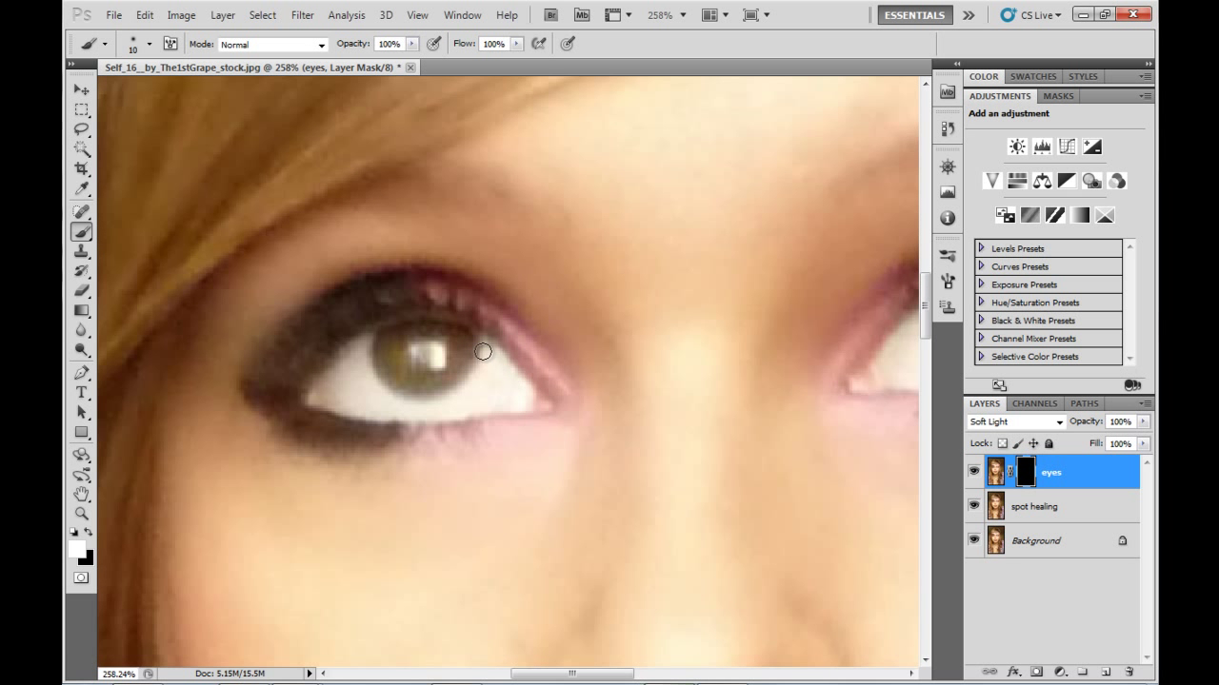
pyautogui.moveTo(482, 353)
pyautogui.mouseDown()
pyautogui.moveTo(368, 359)
pyautogui.moveTo(385, 340)
pyautogui.moveTo(369, 346)
pyautogui.moveTo(394, 352)
pyautogui.moveTo(448, 432)
pyautogui.moveTo(481, 444)
pyautogui.moveTo(406, 349)
pyautogui.moveTo(456, 373)
pyautogui.moveTo(424, 367)
pyautogui.mouseUp()
pyautogui.press(']')
pyautogui.press(']')
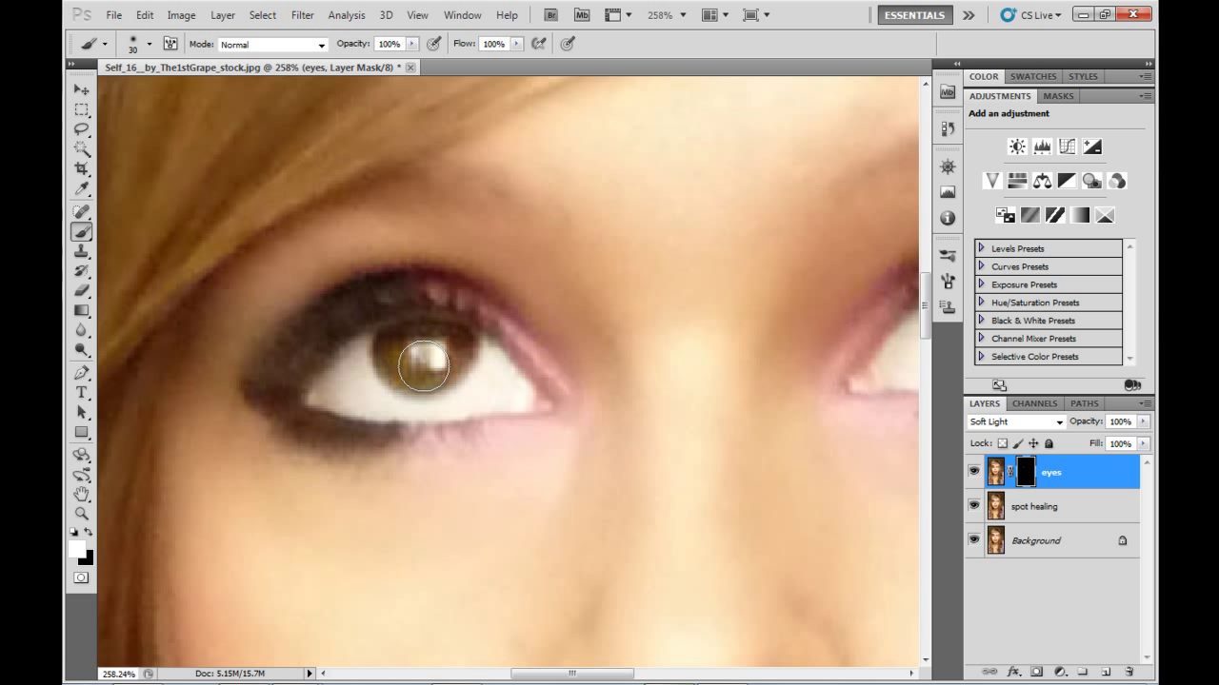
# - Reveal the Soft Light effect on the white of the same eye by painting its mask with a smaller brush of about 7 to 15 px
pyautogui.press('[')
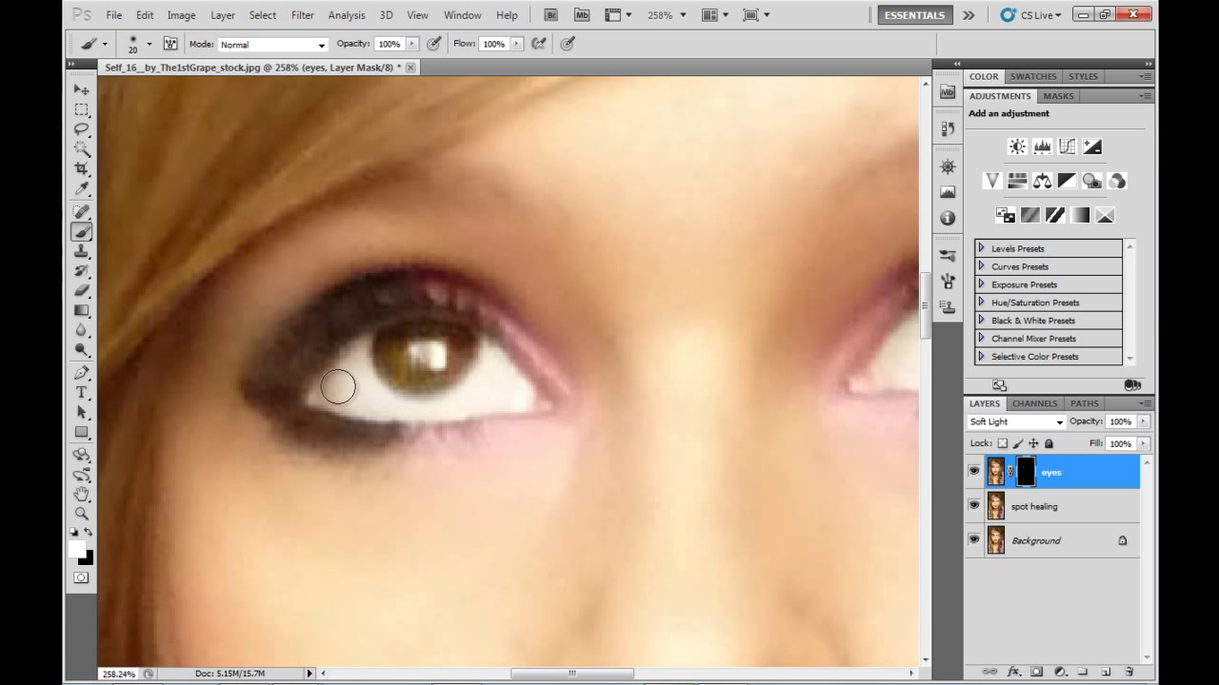
pyautogui.press('[')
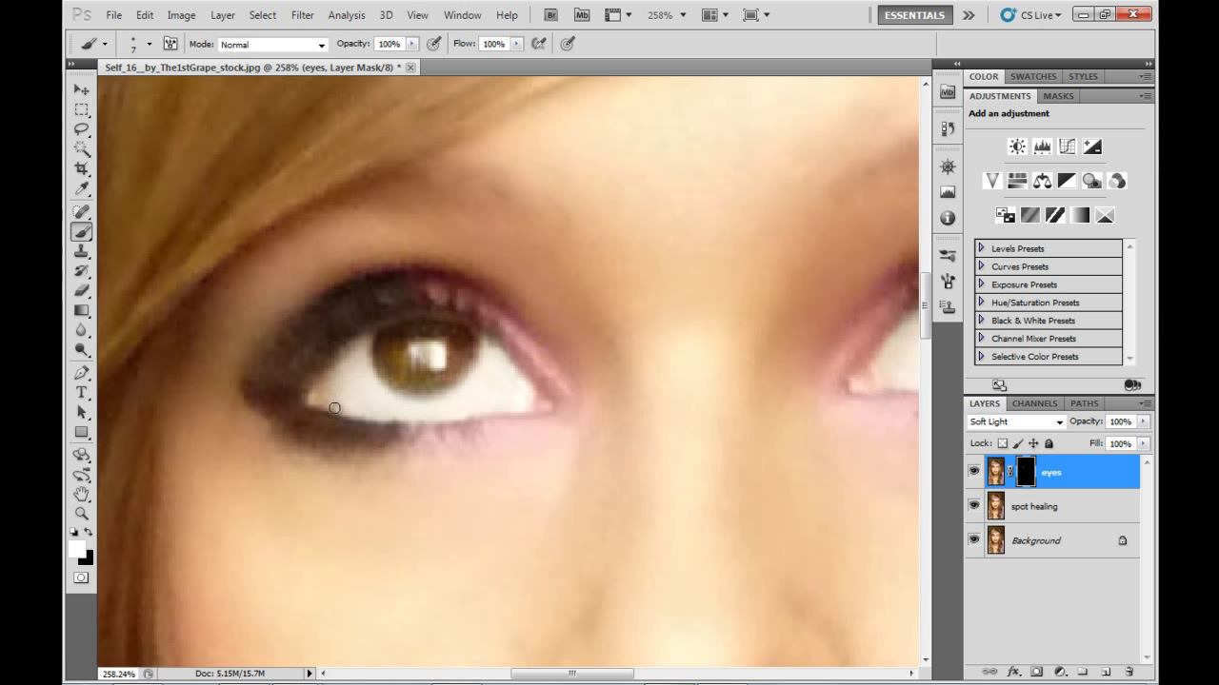
pyautogui.moveTo(337, 399); pyautogui.dragTo(518, 403)
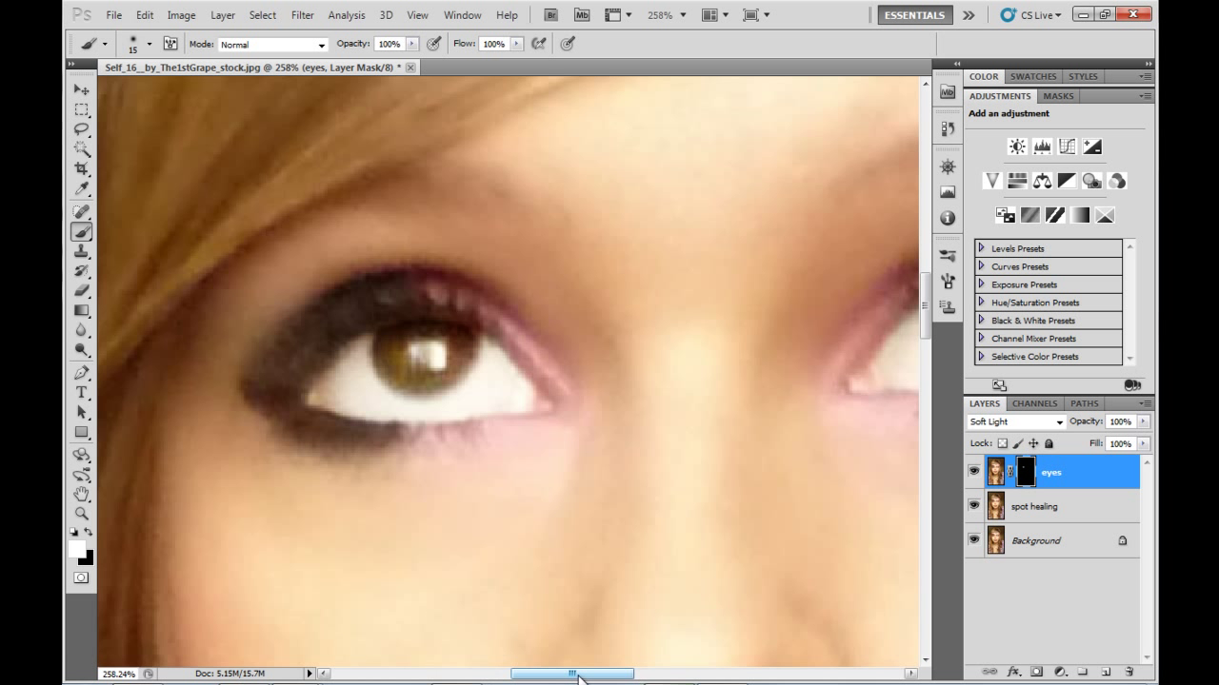
# - Paint white on the eyes layer mask over the iris of the other eye with an enlarged brush, undoing the stray stroke
pyautogui.moveTo(610, 677); pyautogui.dragTo(684, 678)
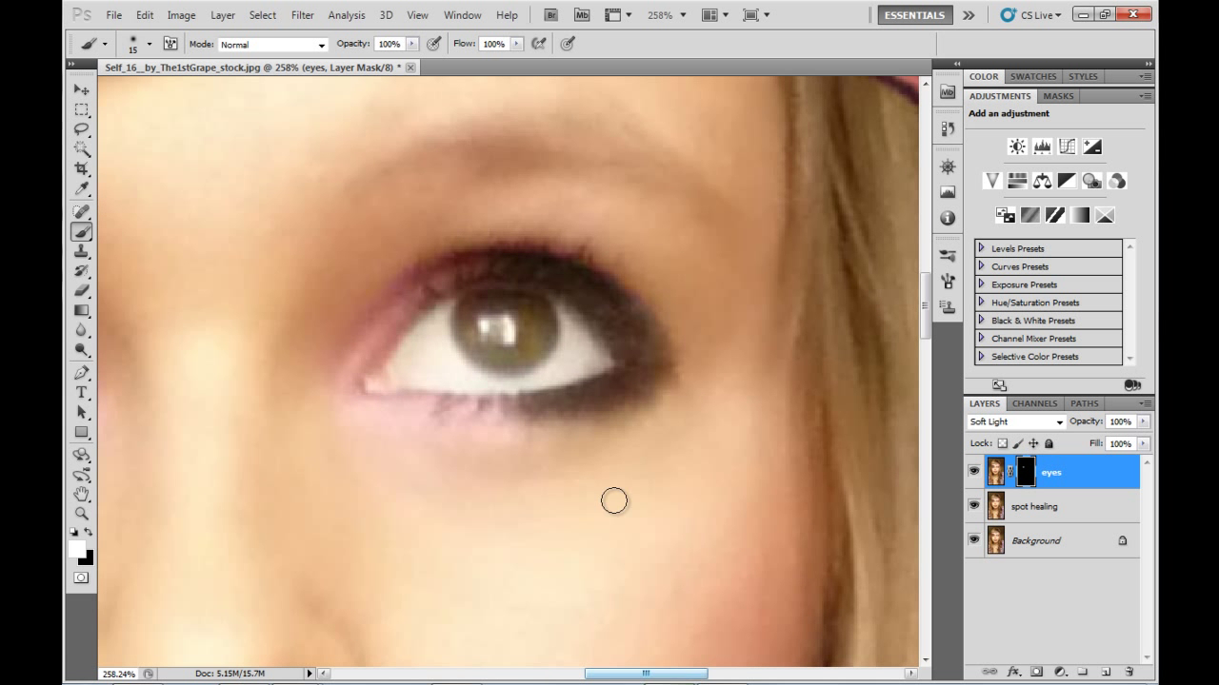
pyautogui.press(']')
pyautogui.press(']')
pyautogui.moveTo(546, 356)
pyautogui.mouseDown()
pyautogui.moveTo(525, 326)
pyautogui.moveTo(479, 335)
pyautogui.moveTo(517, 304)
pyautogui.moveTo(503, 326)
pyautogui.moveTo(449, 349)
pyautogui.moveTo(558, 346)
pyautogui.moveTo(548, 335)
pyautogui.mouseUp()
pyautogui.press(']')
pyautogui.press(']')
pyautogui.hotkey('ctrl', 'z')
# - Reveal the Soft Light effect on the white of this second eye by painting the mask with a 15 px brush
pyautogui.press('[')
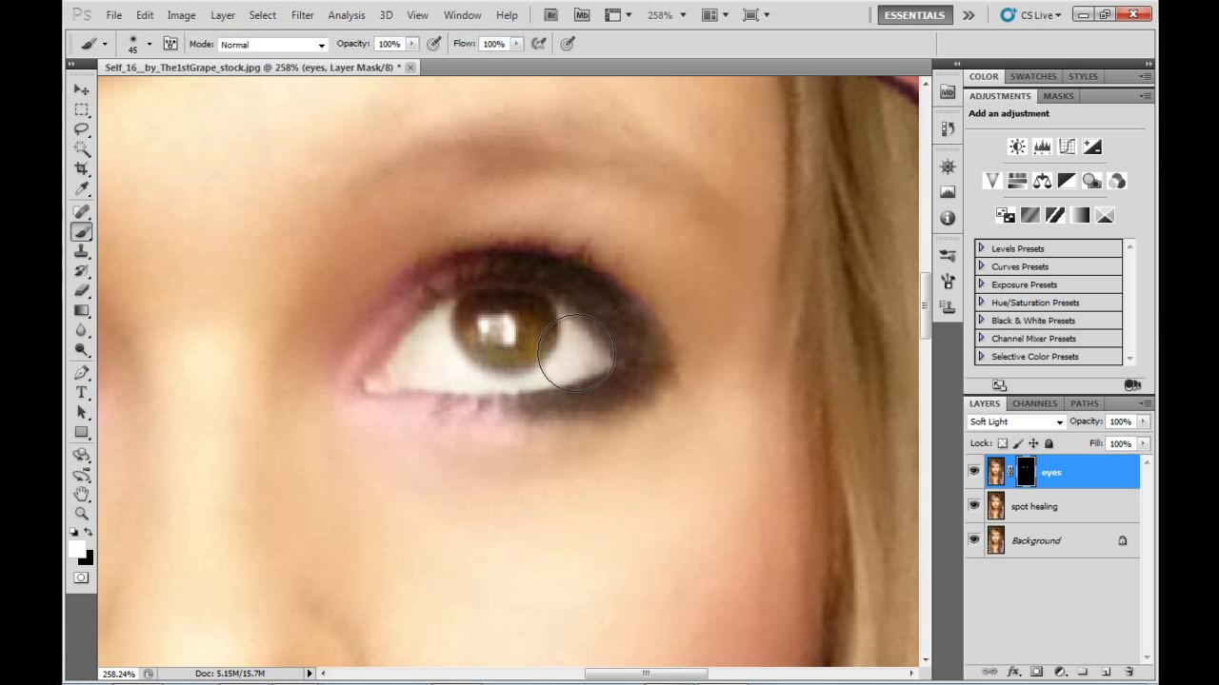
pyautogui.press('[')
pyautogui.press('[')
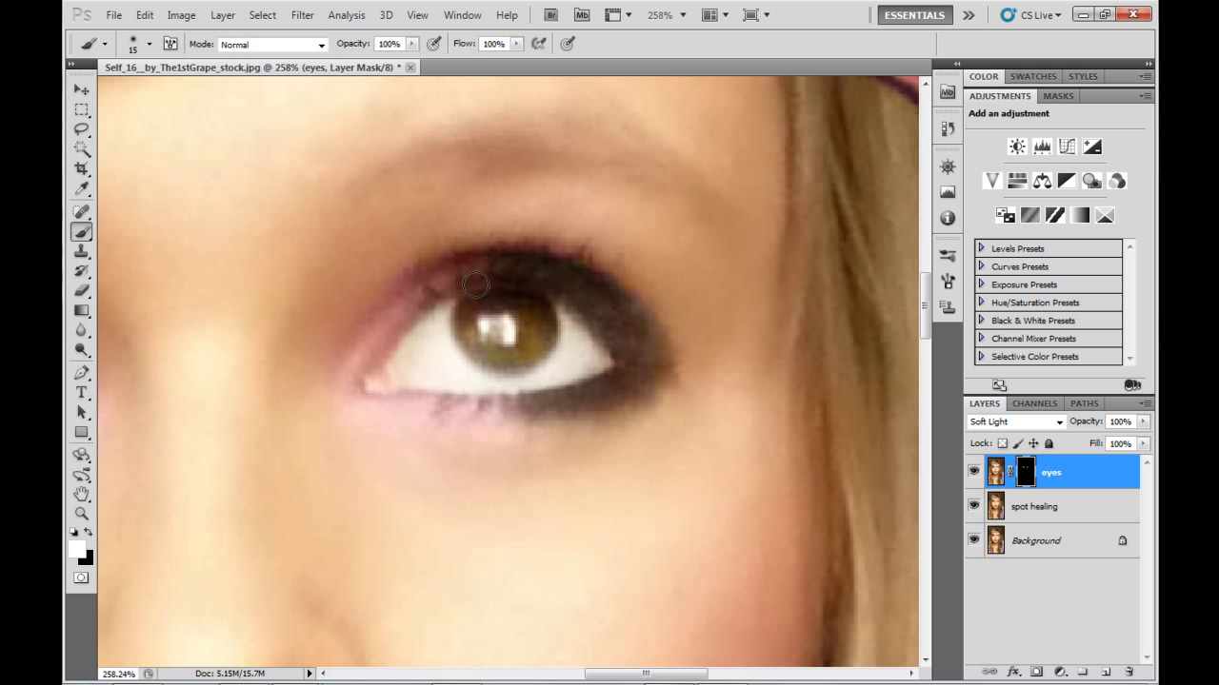
pyautogui.moveTo(394, 380)
pyautogui.mouseDown()
pyautogui.moveTo(400, 365)
pyautogui.moveTo(524, 384)
pyautogui.moveTo(600, 367)
pyautogui.mouseUp()
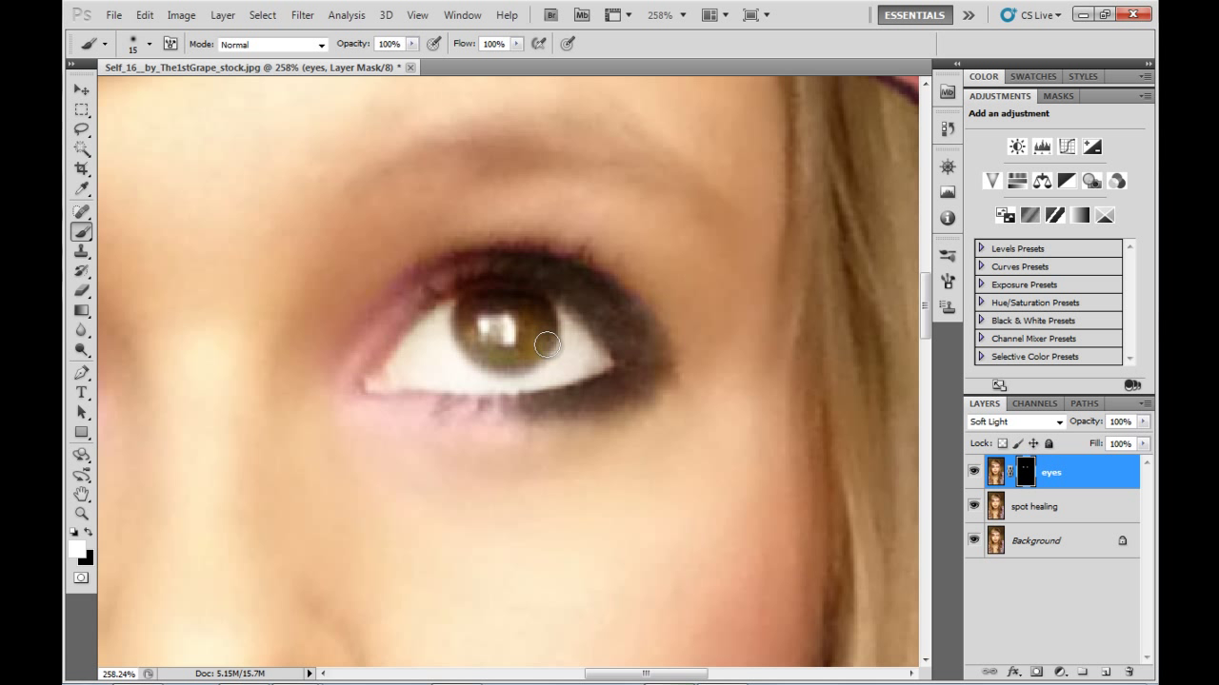
# - Examine the two brightened eyes in the context of the whole face
pyautogui.scroll(-2, 505, 312)
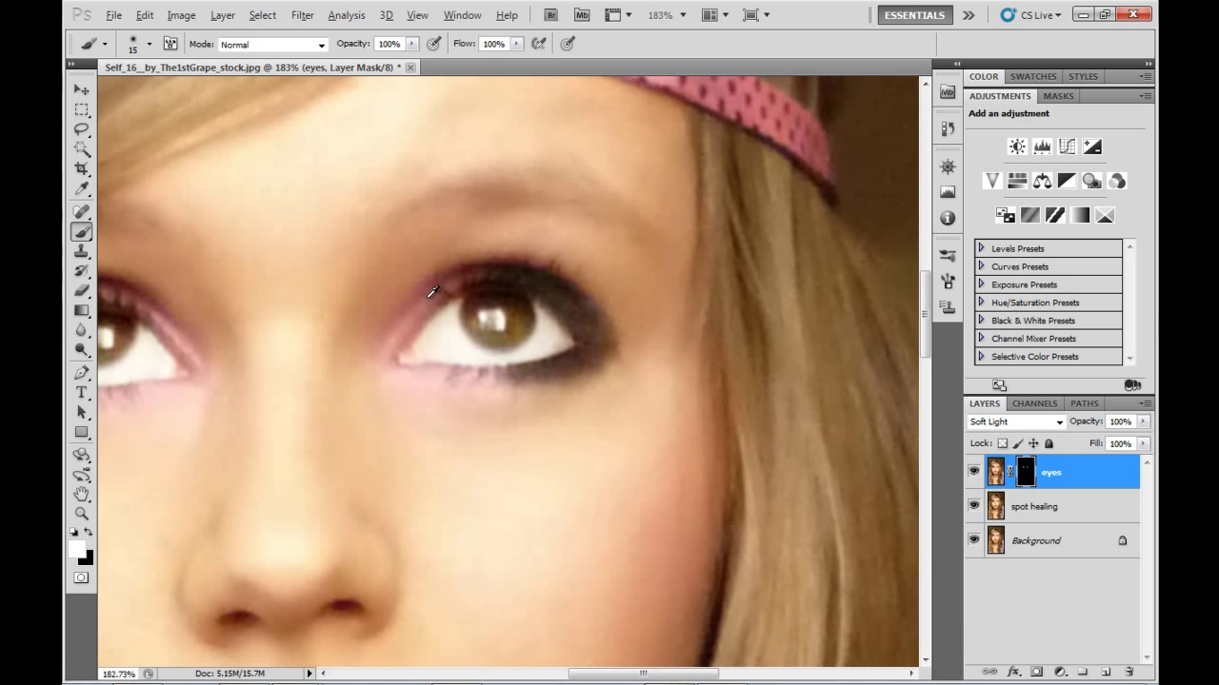
pyautogui.scroll(-4, 386, 314)
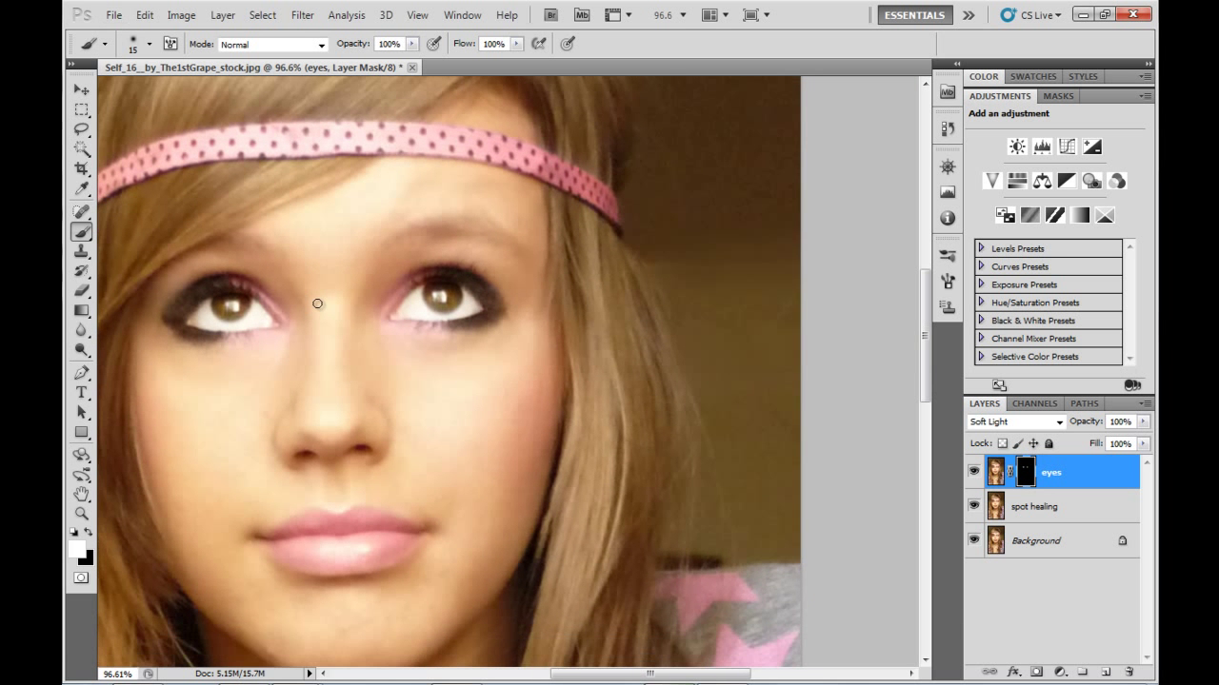
pyautogui.scroll(-2, 325, 290)
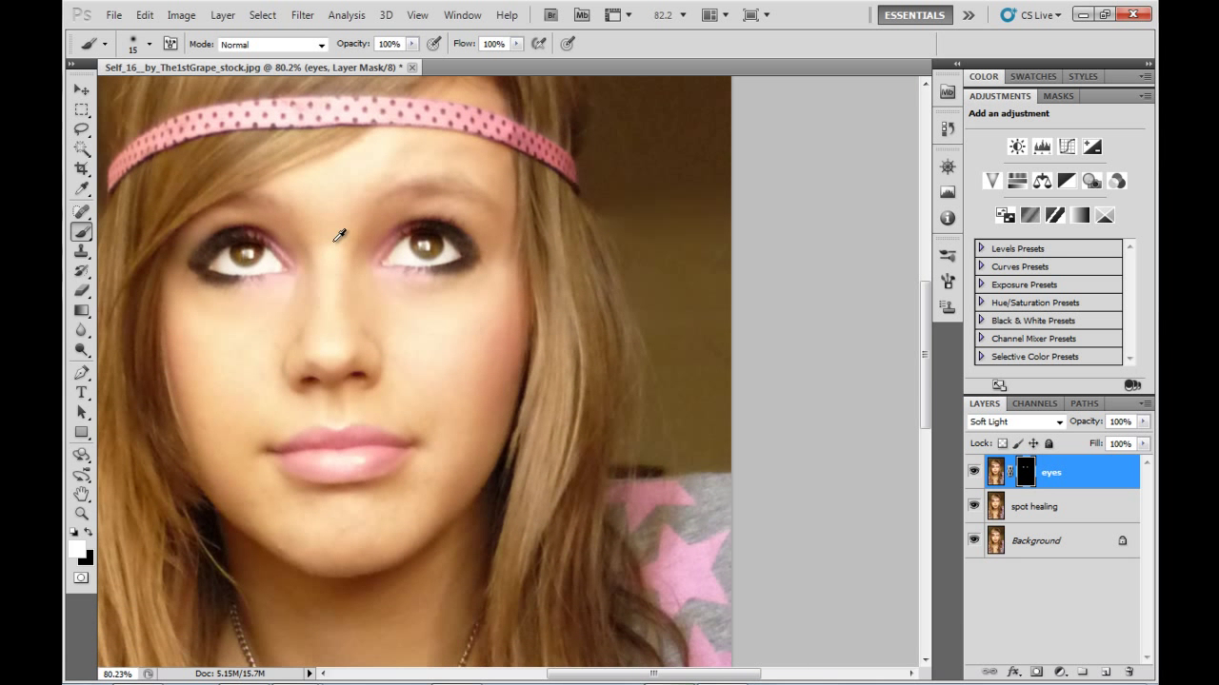
pyautogui.scroll(-1, 339, 236)
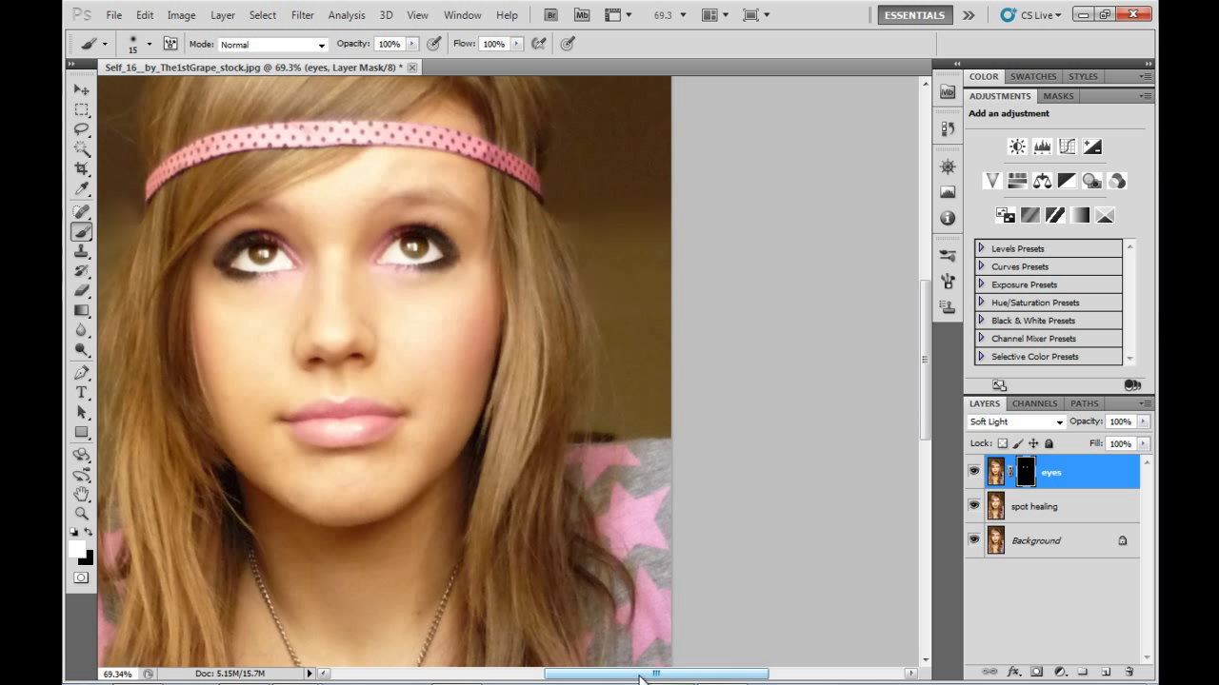
pyautogui.moveTo(644, 678); pyautogui.dragTo(606, 679)
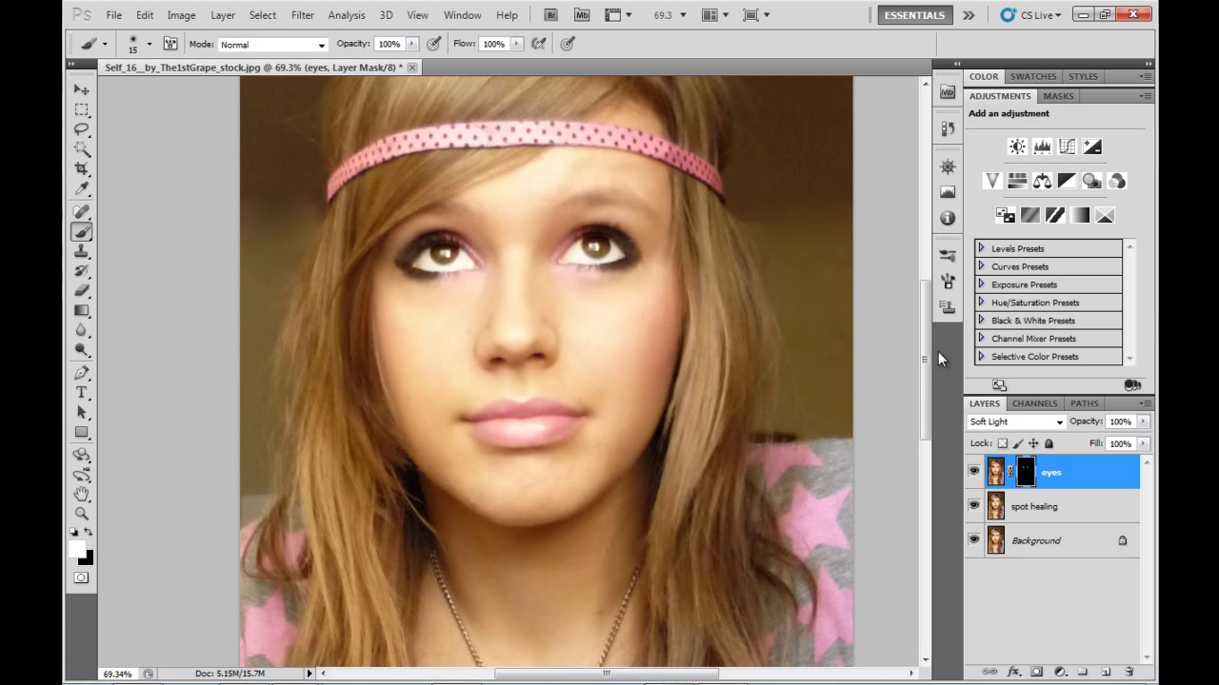
pyautogui.moveTo(933, 348); pyautogui.dragTo(927, 322)
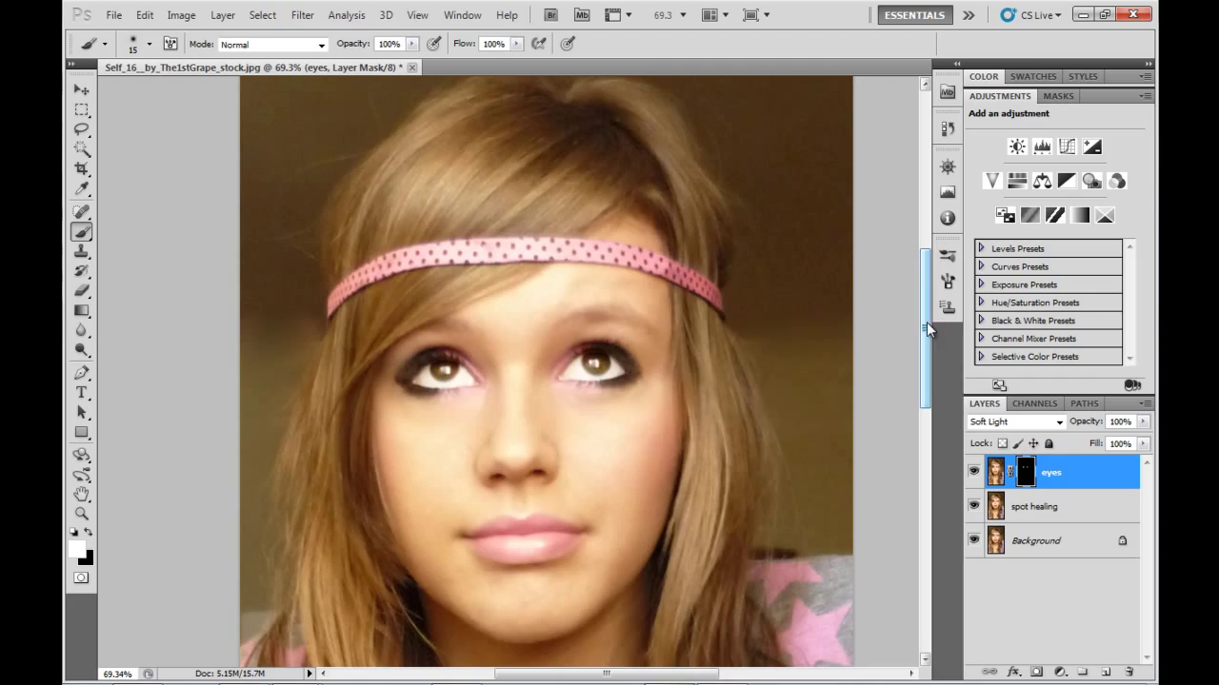
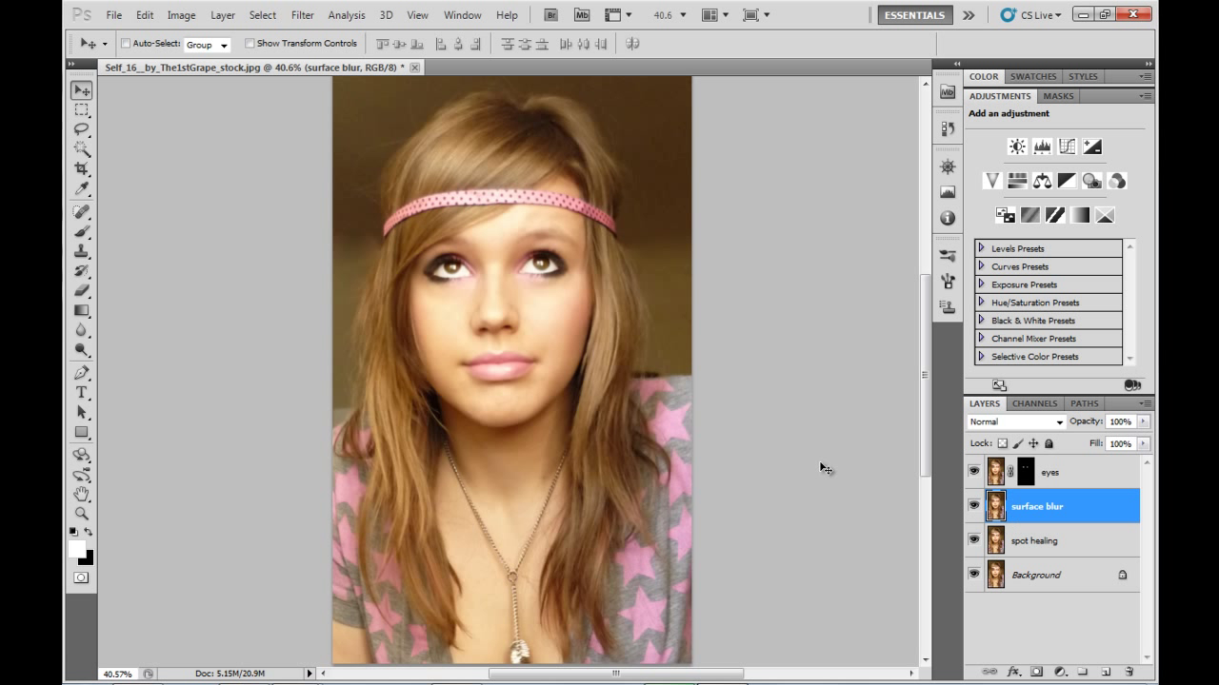
# - Apply a Surface Blur with a 15-pixel radius and a threshold of 10 levels to the surface blur layer
pyautogui.click(302, 15)
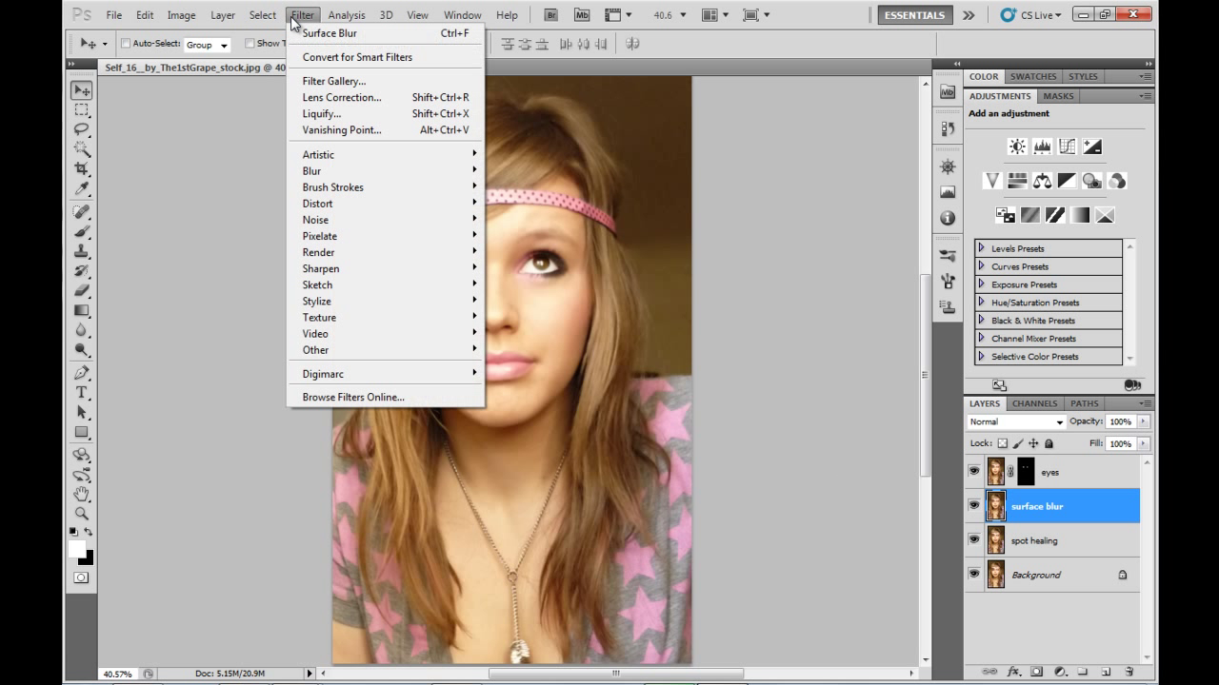
pyautogui.moveTo(322, 173)
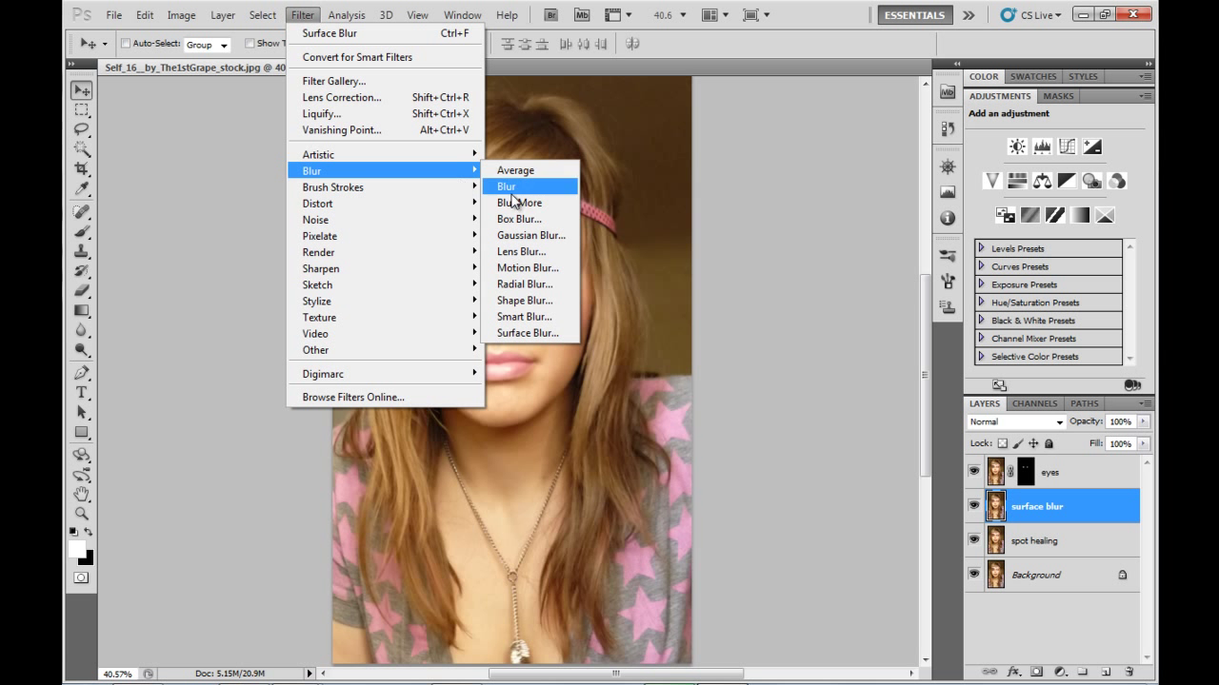
pyautogui.click(538, 333)
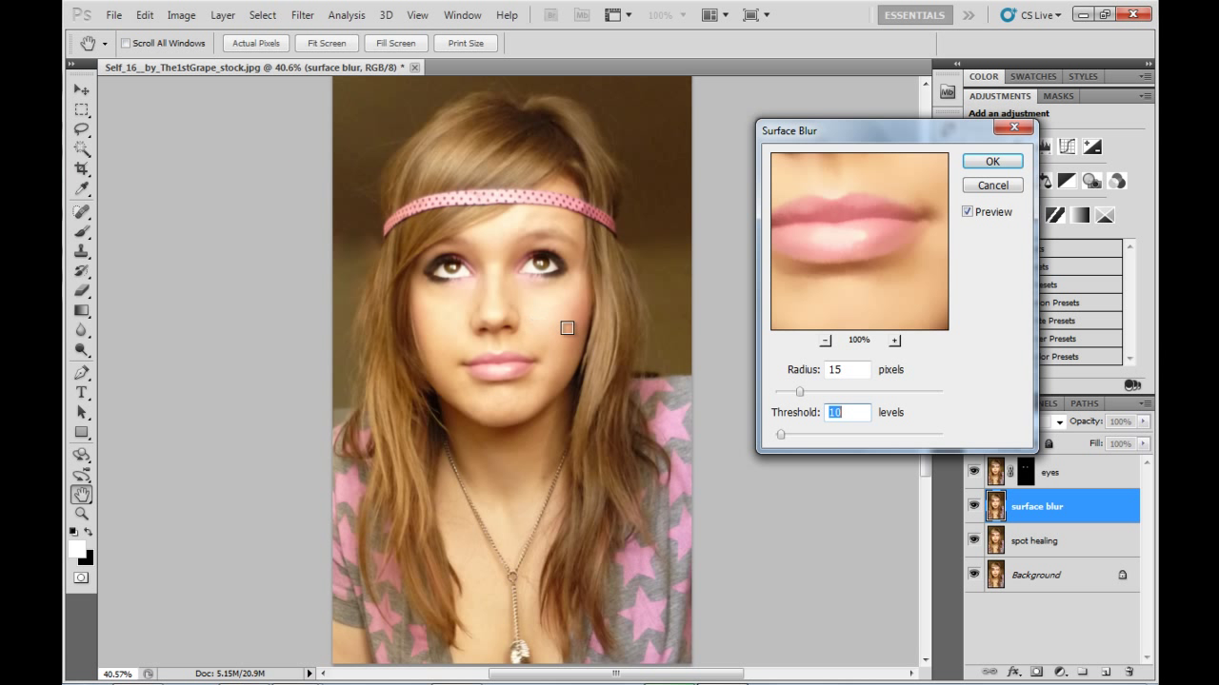
pyautogui.click(860, 370)
pyautogui.click(856, 412)
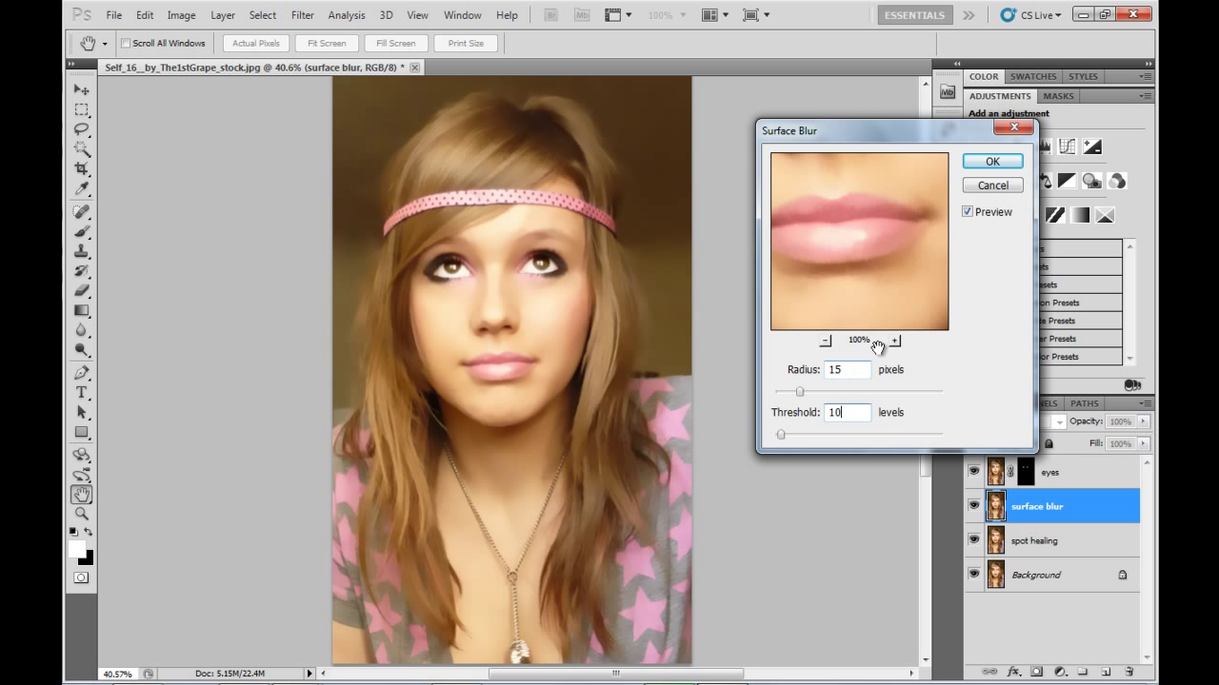
pyautogui.click(992, 164)
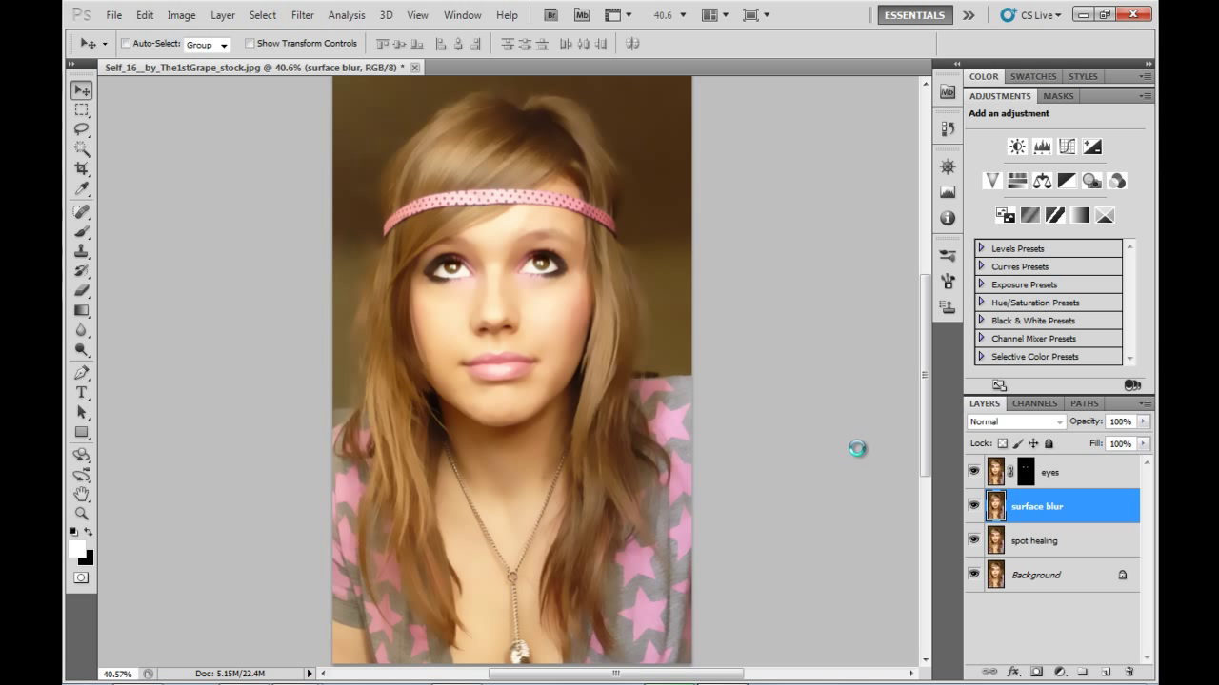
# - Compare the portrait with the surface blur layer hidden and shown
pyautogui.click(972, 507)
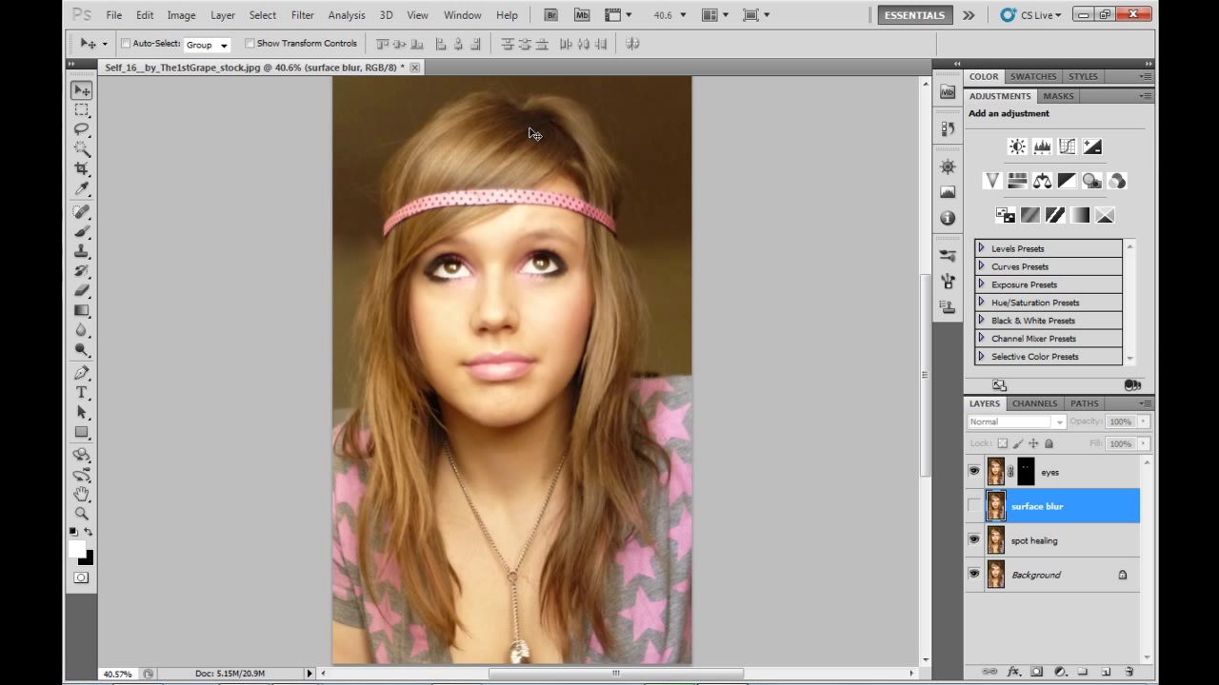
pyautogui.click(973, 507)
pyautogui.click(973, 507)
pyautogui.click(973, 508)
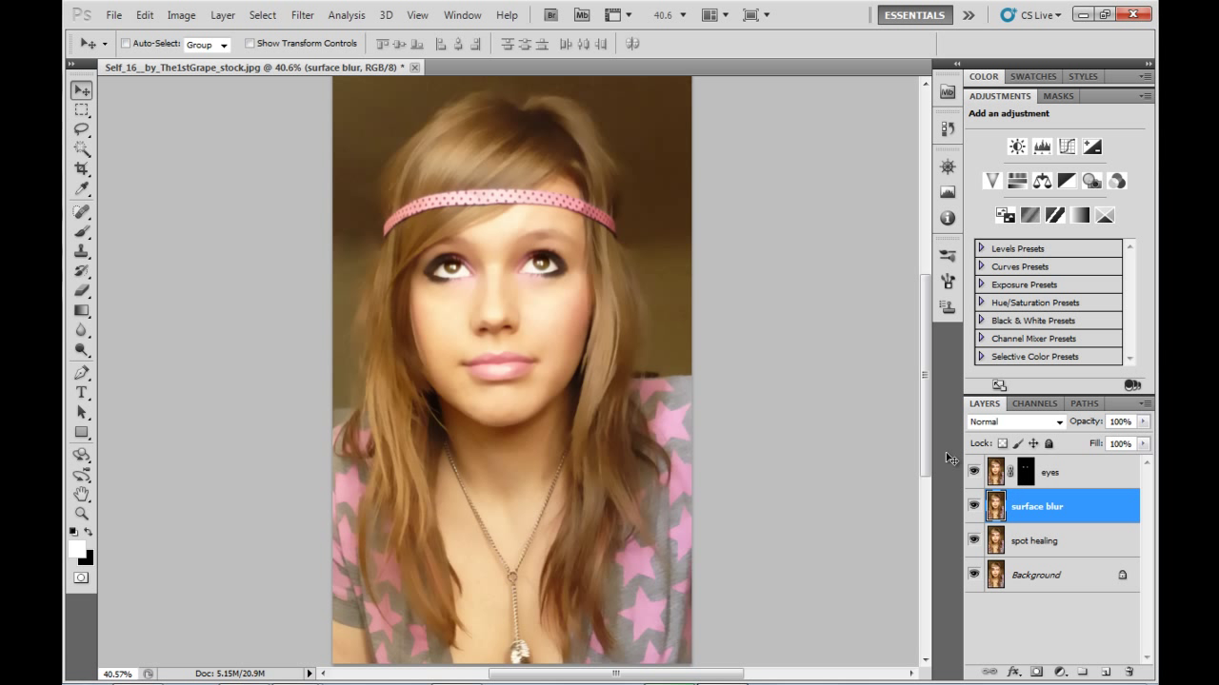
# - Lower the surface blur layer's opacity to 63% and compare the portrait with and without the layer
pyautogui.click(1142, 421)
pyautogui.moveTo(1143, 443); pyautogui.dragTo(1100, 443)
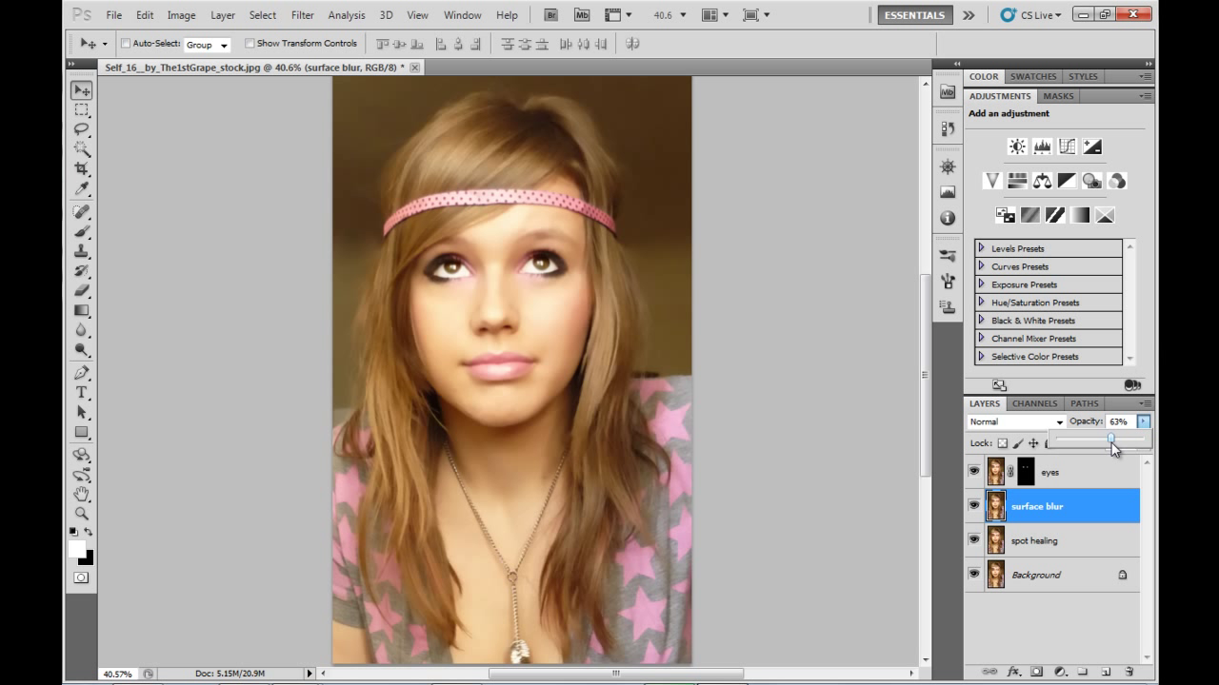
pyautogui.moveTo(1112, 447); pyautogui.dragTo(1112, 446)
pyautogui.click(978, 508)
pyautogui.click(978, 507)
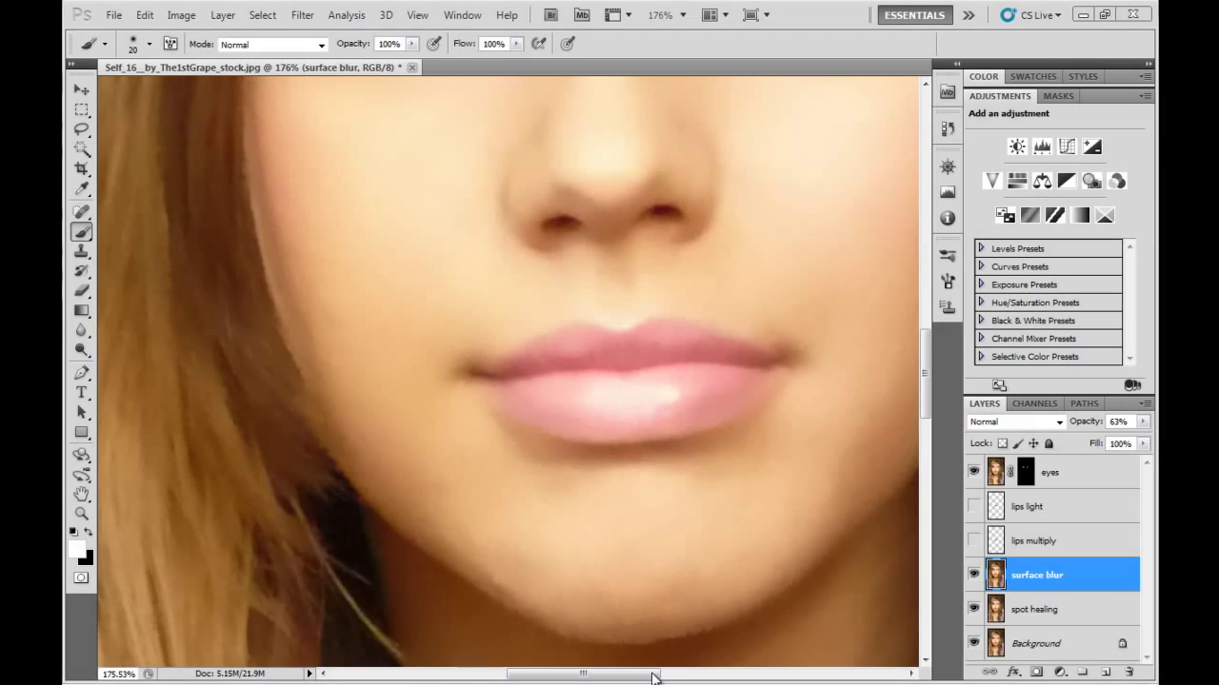
# - Try to trace the upper lip's outline with a Pen path, adjusting its points to the curve, and dismiss the path
pyautogui.moveTo(655, 675); pyautogui.dragTo(672, 676)
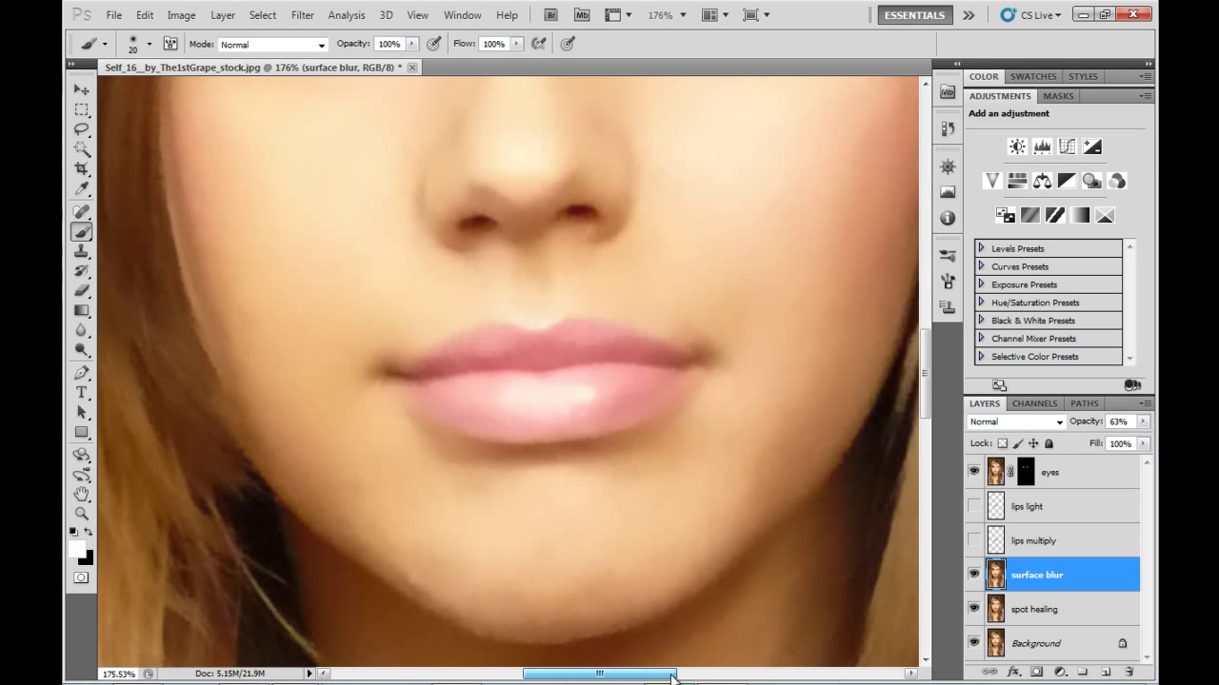
pyautogui.click(81, 90)
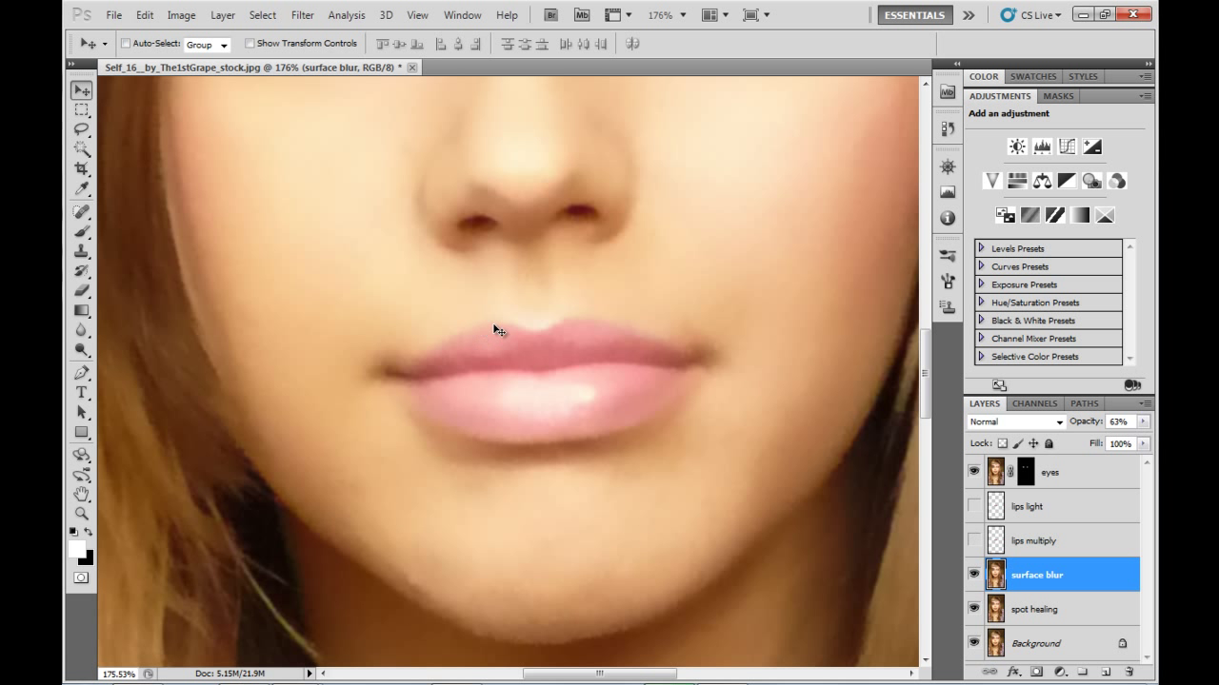
pyautogui.click(81, 373)
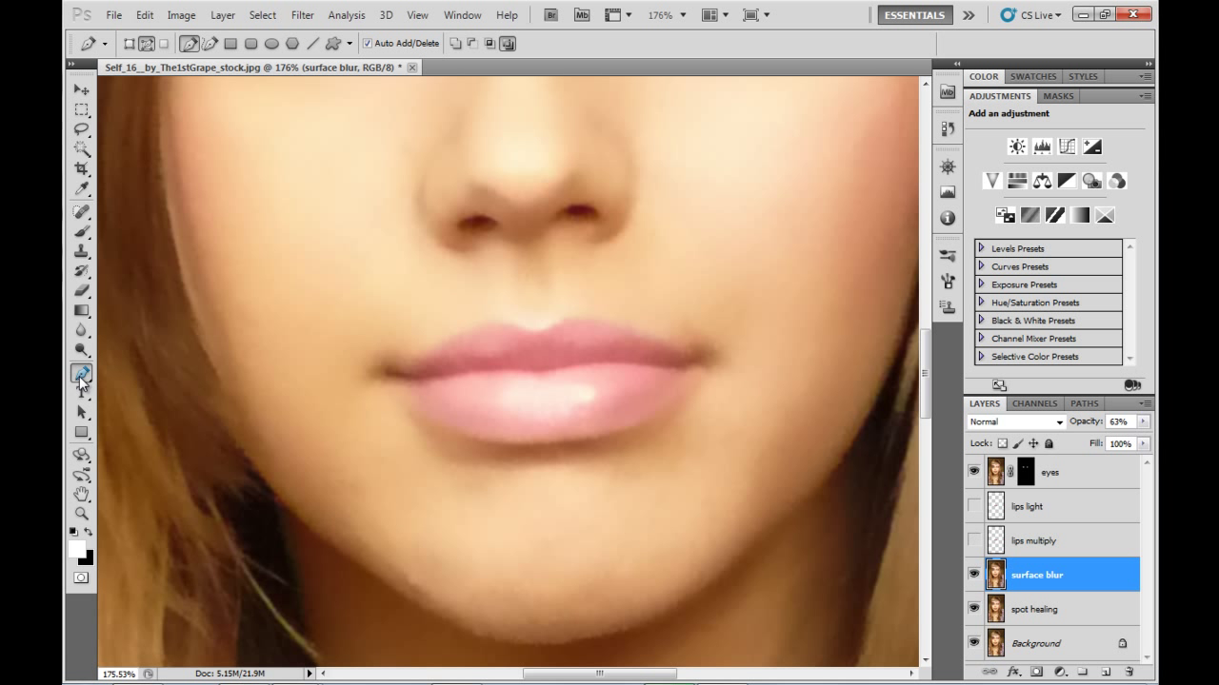
pyautogui.click(495, 323)
pyautogui.click(536, 332)
pyautogui.click(574, 322)
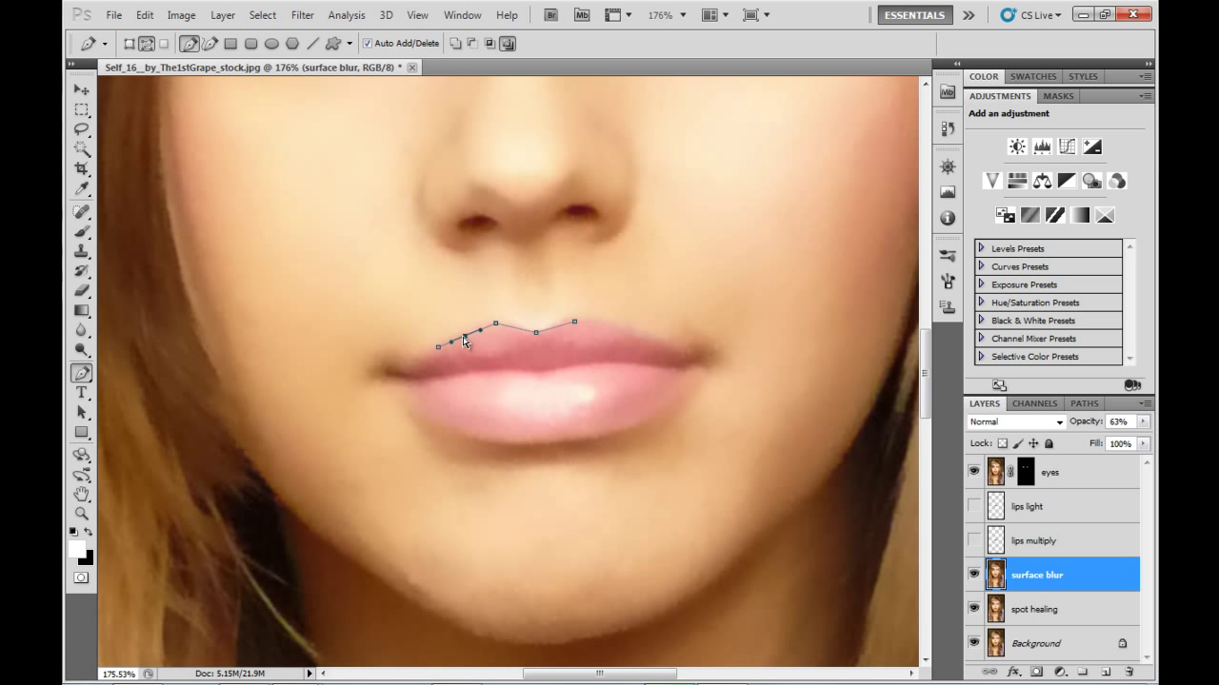
pyautogui.moveTo(465, 341)
pyautogui.mouseDown()
pyautogui.moveTo(455, 325)
pyautogui.moveTo(473, 334)
pyautogui.moveTo(460, 337)
pyautogui.mouseUp()
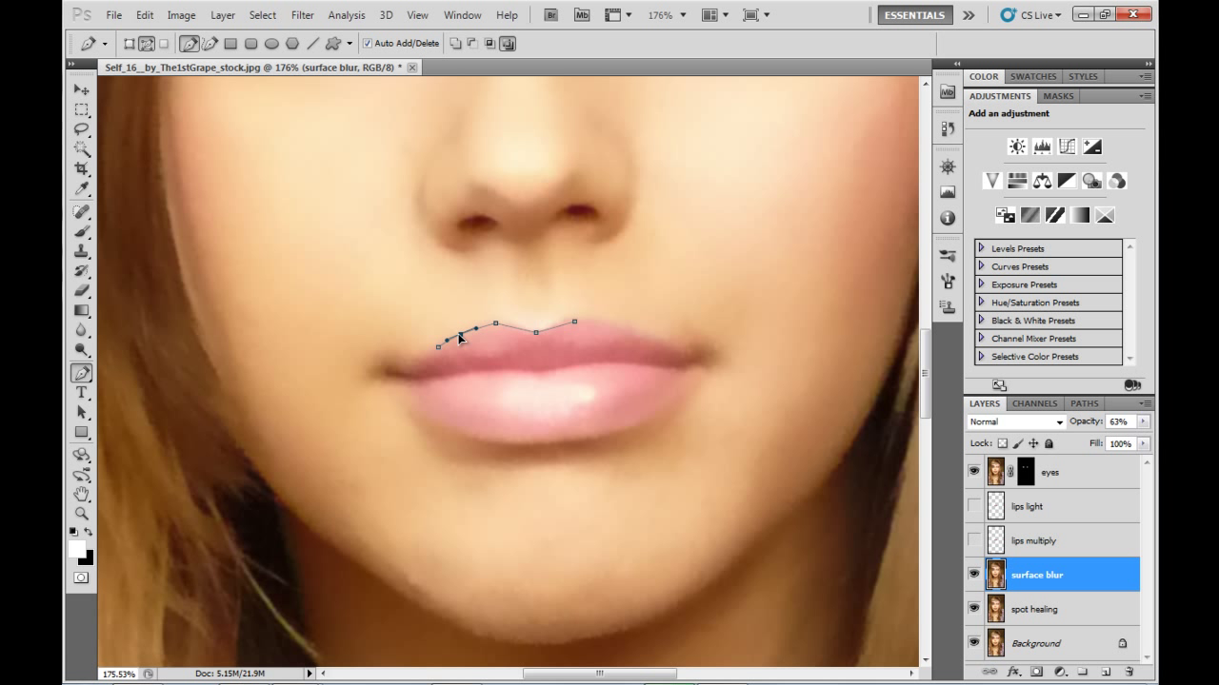
pyautogui.click(513, 329)
pyautogui.moveTo(514, 333); pyautogui.dragTo(518, 326)
pyautogui.press('Return')
# - Try to outline the lips with a freehand Lasso selection, and deselect it
pyautogui.click(81, 128)
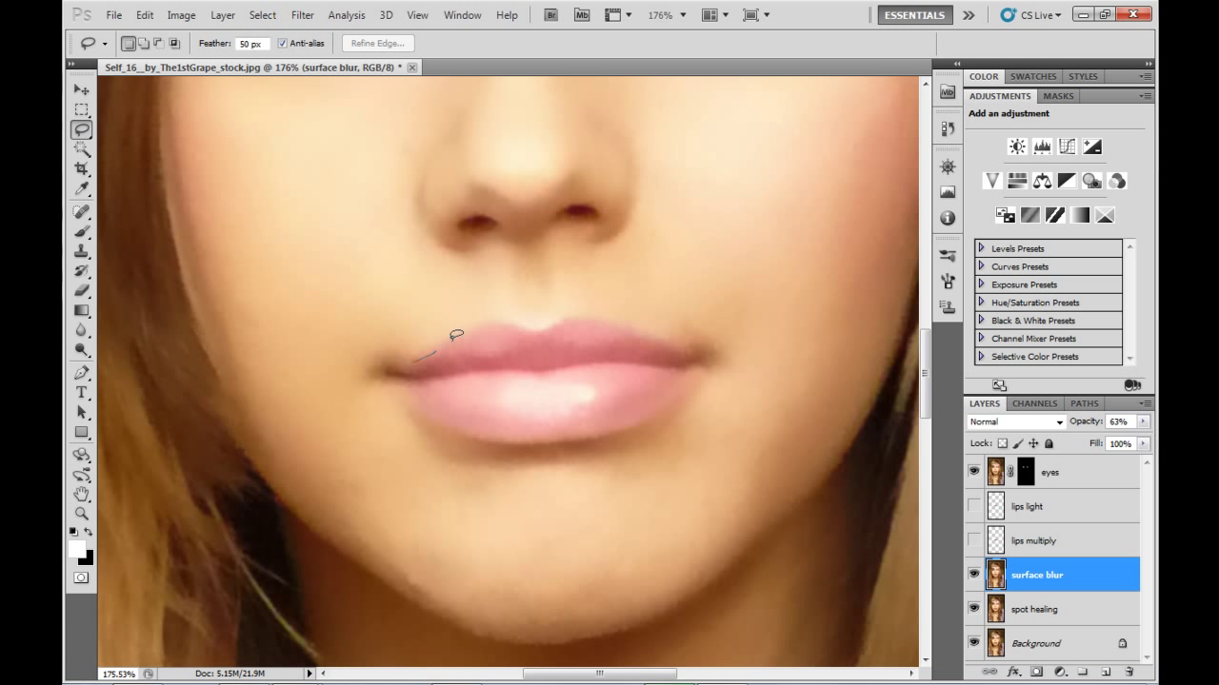
pyautogui.moveTo(582, 303); pyautogui.dragTo(670, 320)
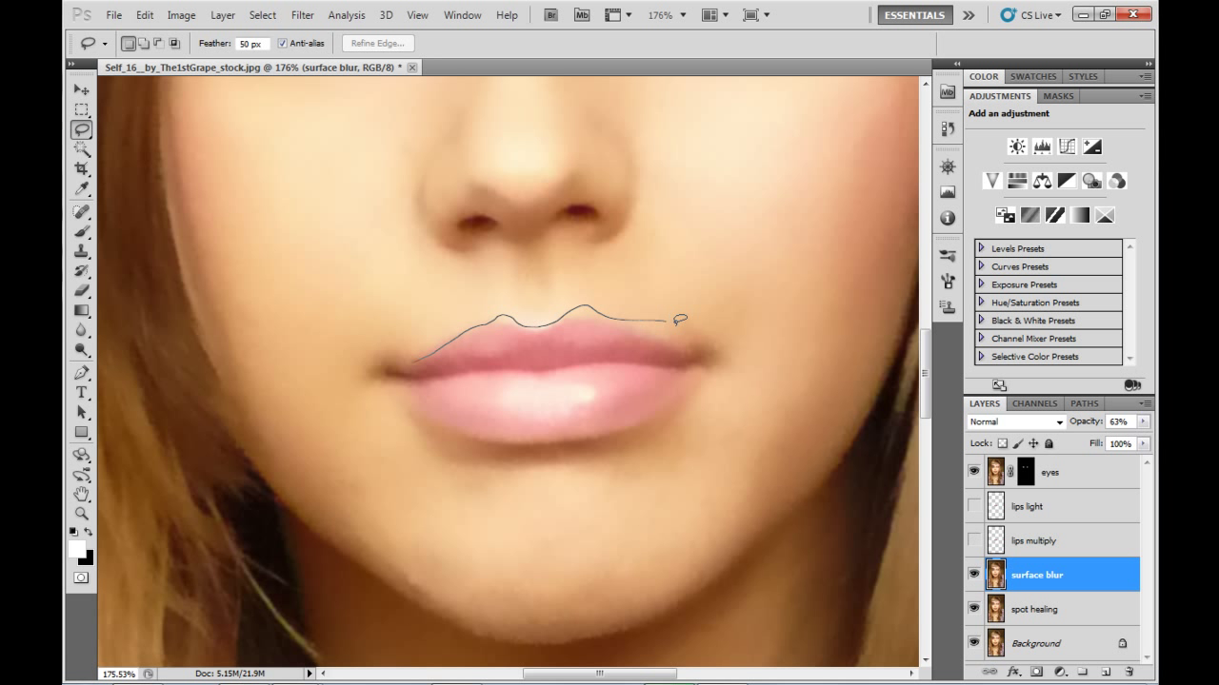
pyautogui.moveTo(704, 386)
pyautogui.mouseDown()
pyautogui.moveTo(648, 437)
pyautogui.moveTo(552, 427)
pyautogui.mouseUp()
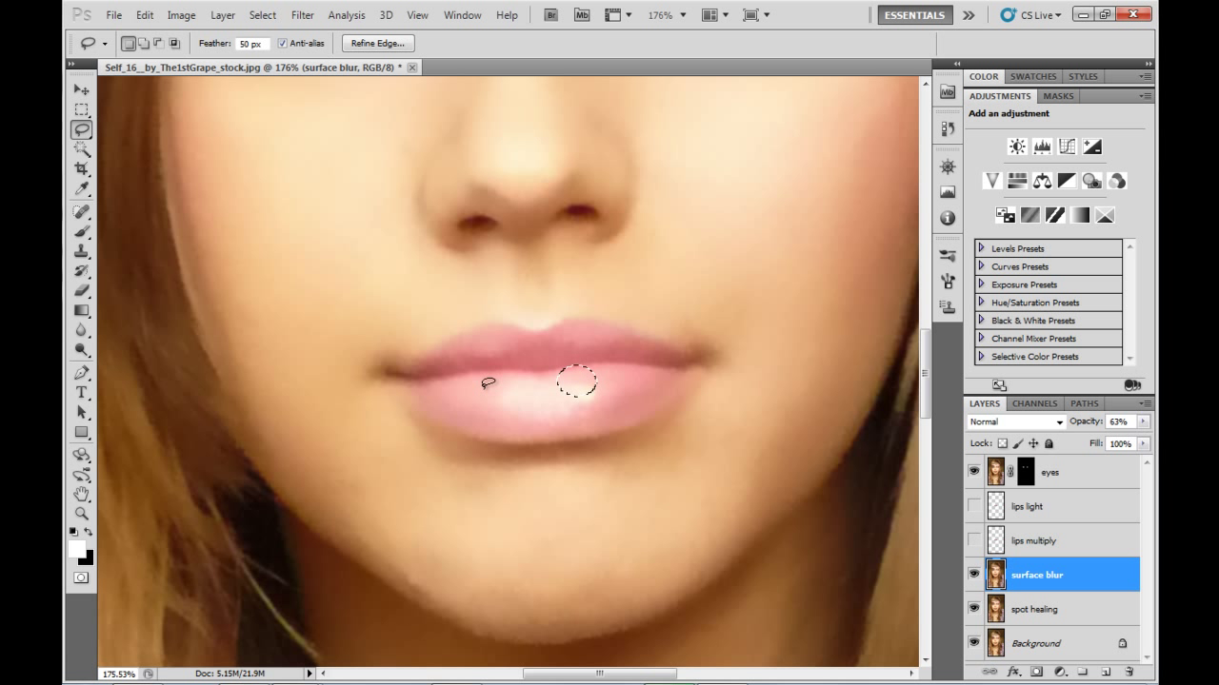
pyautogui.hotkey('ctrl', 'd')
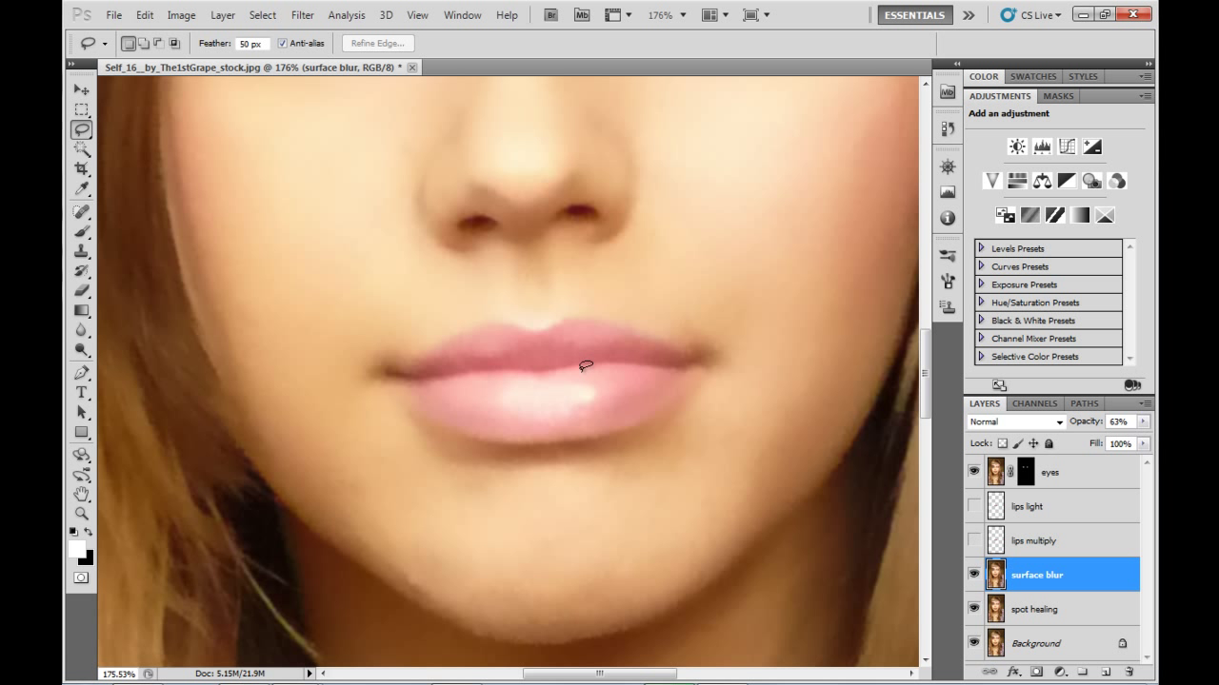
# - Preview the lips multiply layer on its own, check its blending mode, and hide the layer again
pyautogui.click(81, 90)
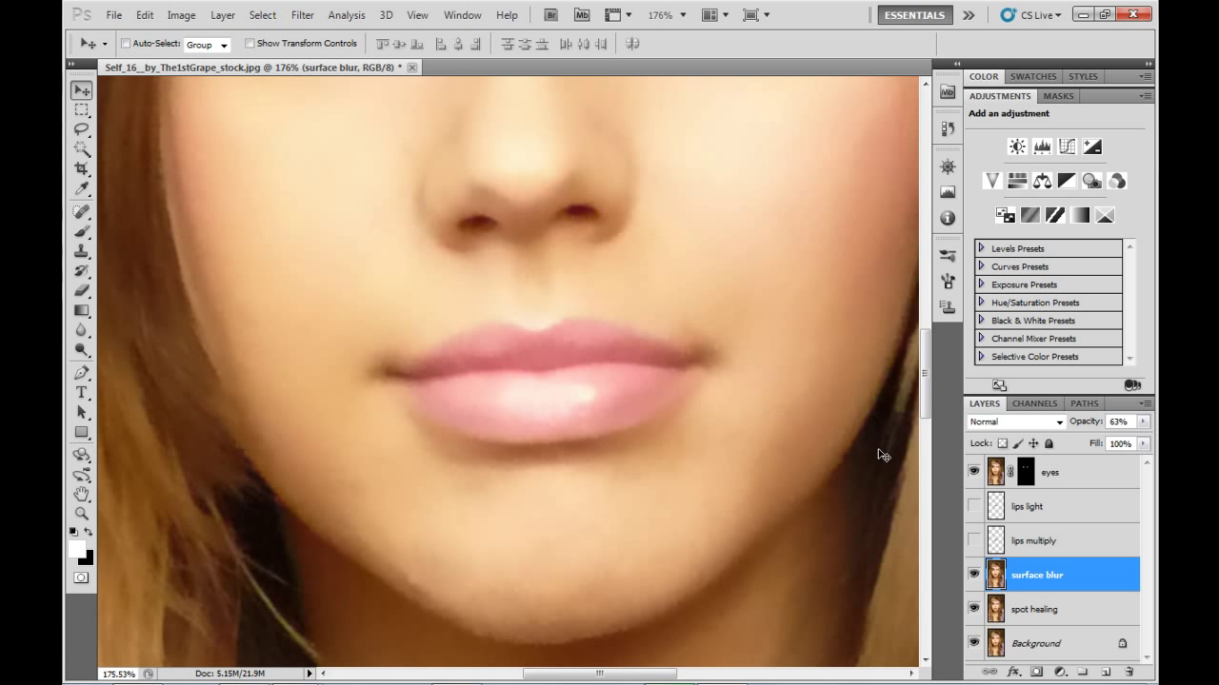
pyautogui.click(1038, 541)
pyautogui.click(973, 541)
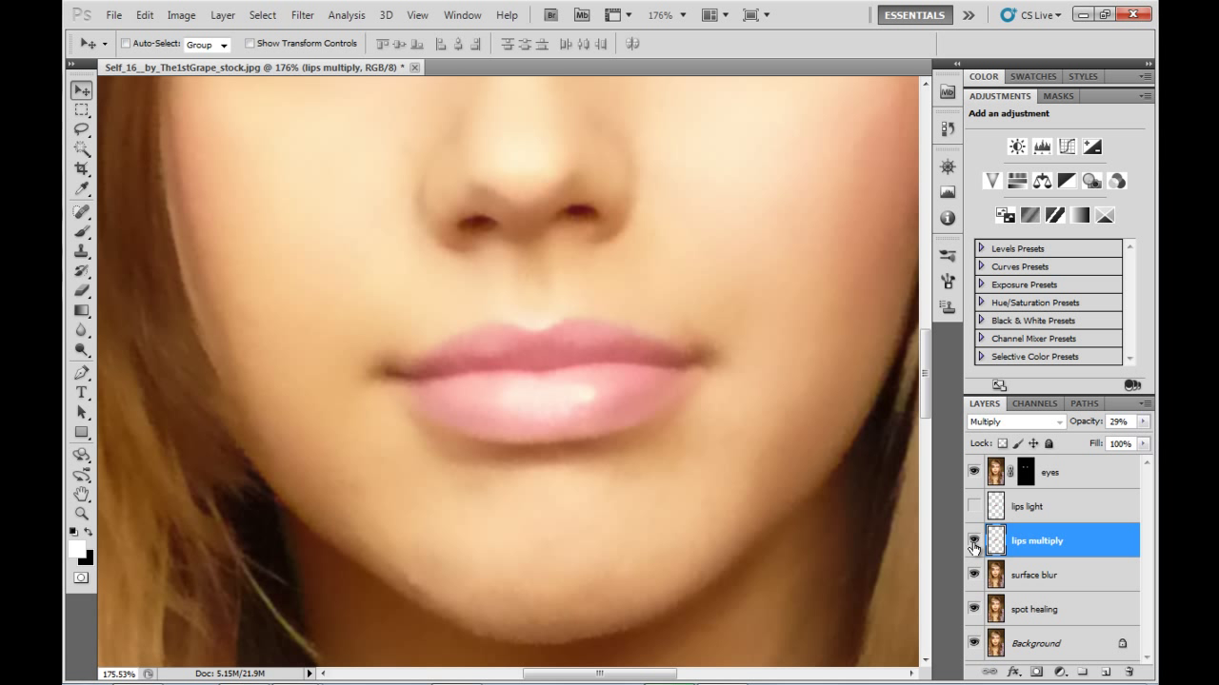
pyautogui.click(1059, 424)
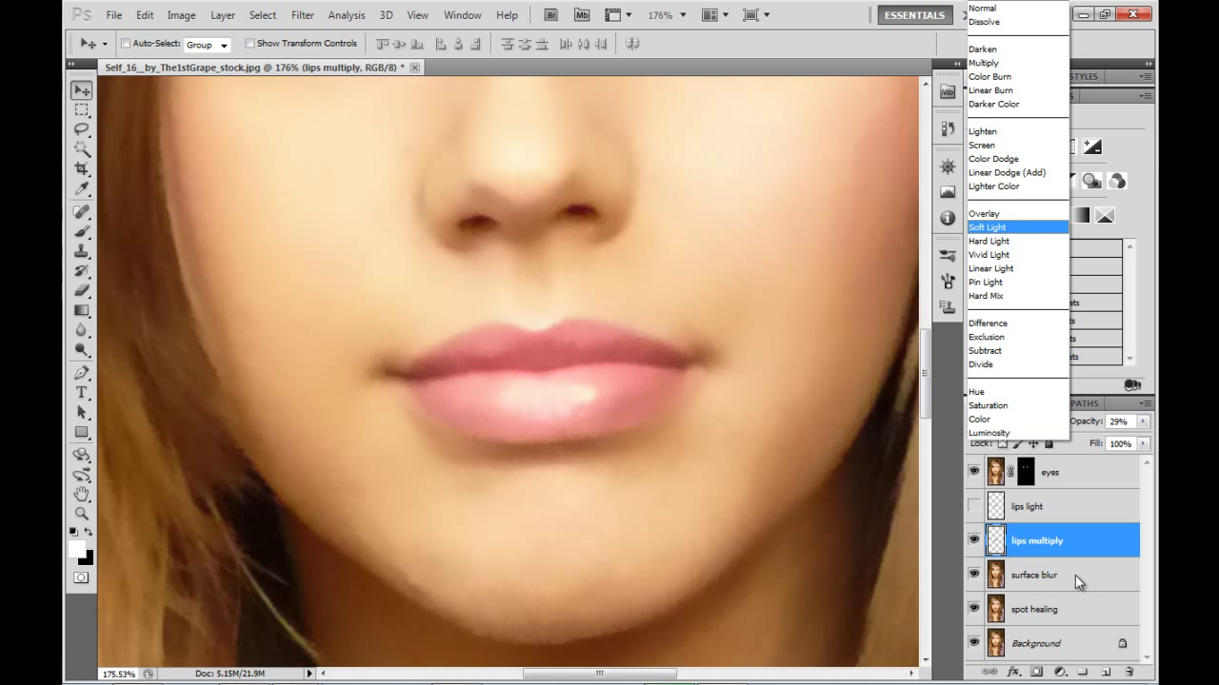
pyautogui.press('Escape')
pyautogui.click(973, 541)
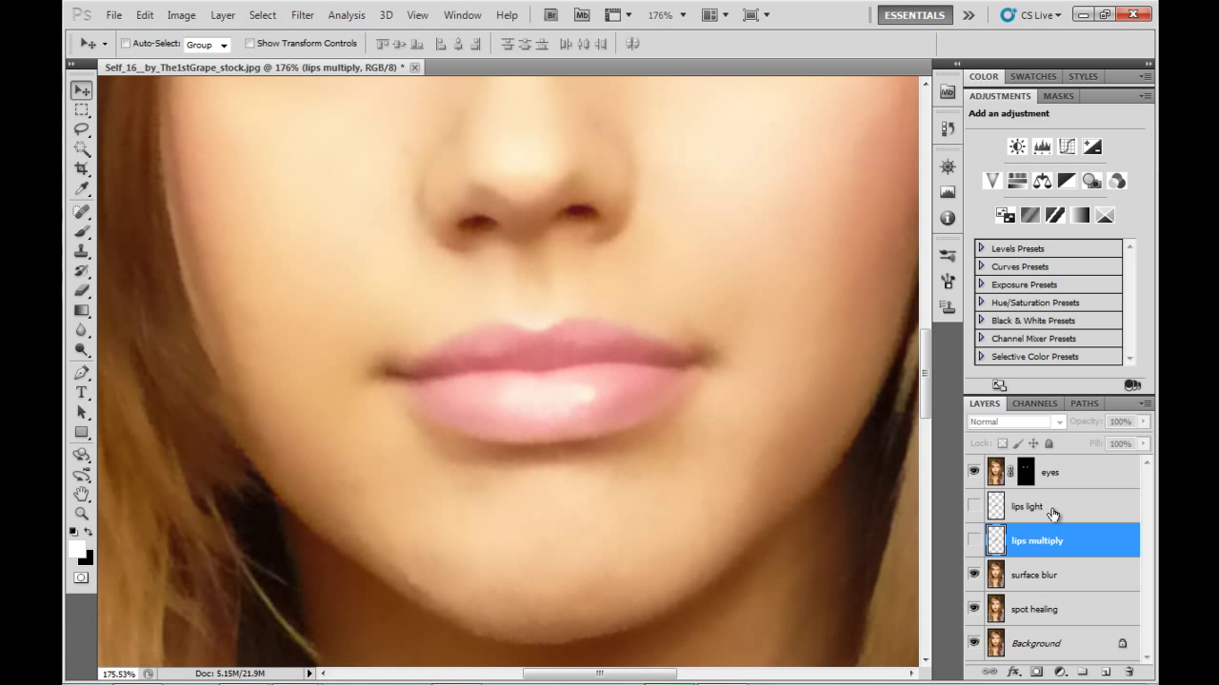
# - Make the lips light layer visible and review its blending mode, keeping it at Linear Light
pyautogui.click(1054, 514)
pyautogui.click(973, 507)
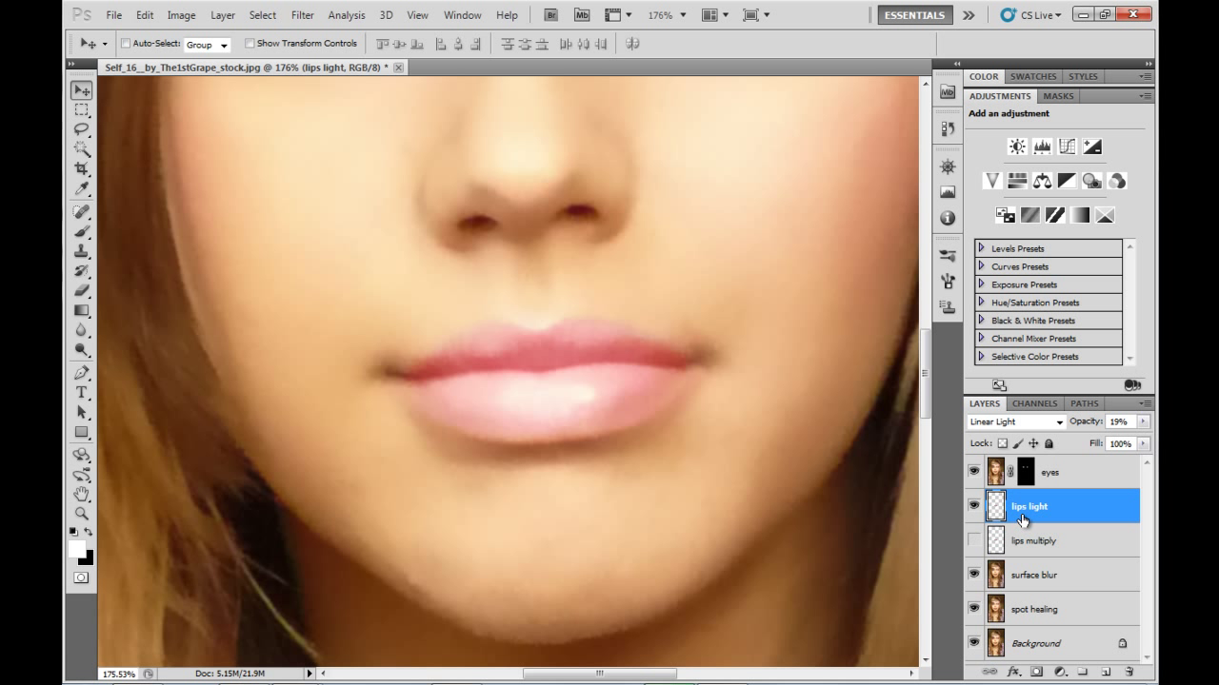
pyautogui.click(1056, 423)
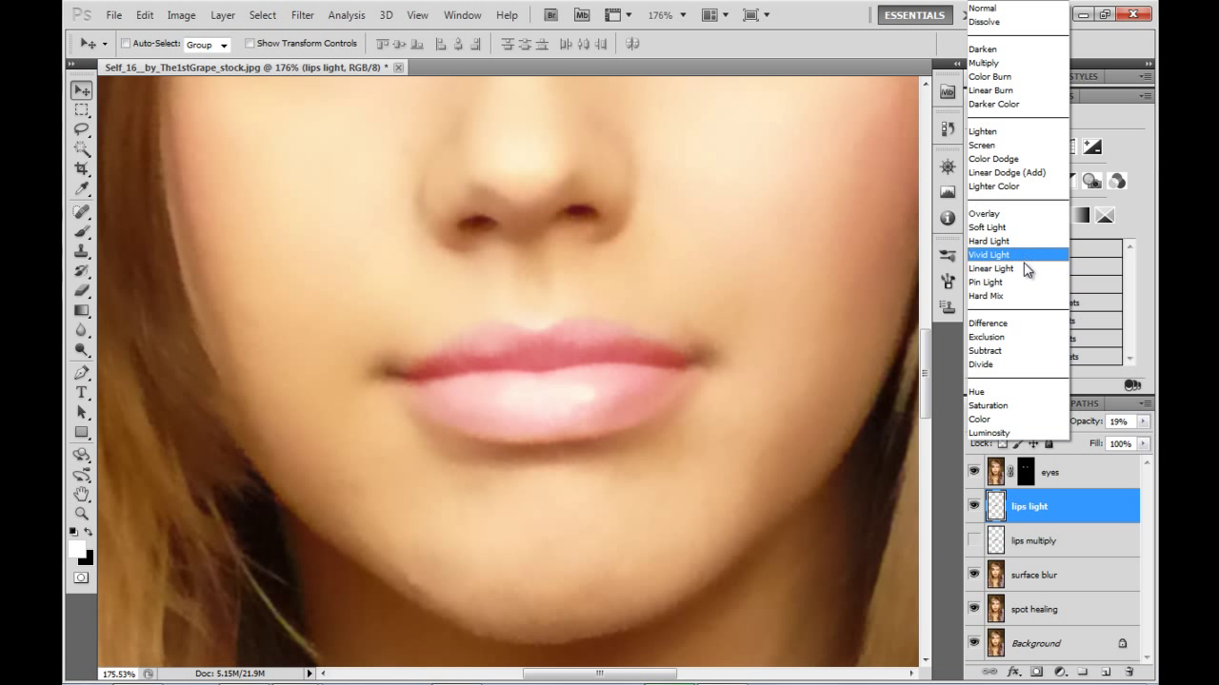
pyautogui.click(1019, 513)
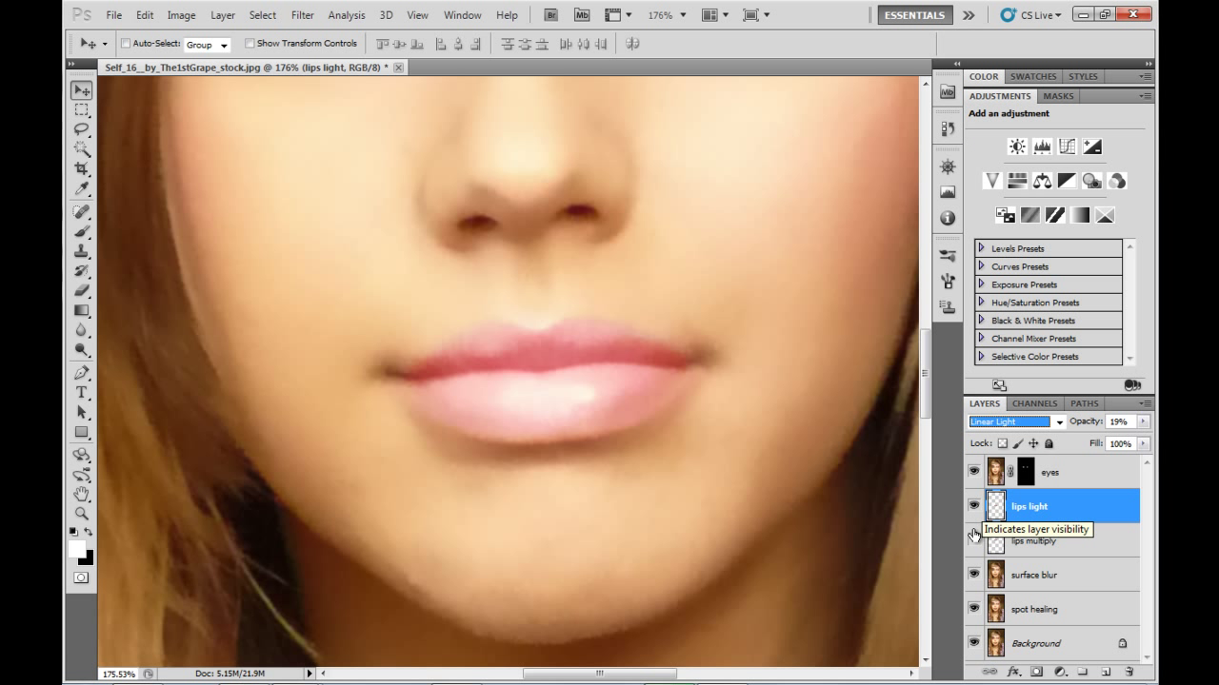
# - Show the lips multiply layer as well and compare the mouth with both lip layers hidden and shown
pyautogui.click(971, 529)
pyautogui.keyDown('shift'); pyautogui.click(1034, 545); pyautogui.keyUp('shift')
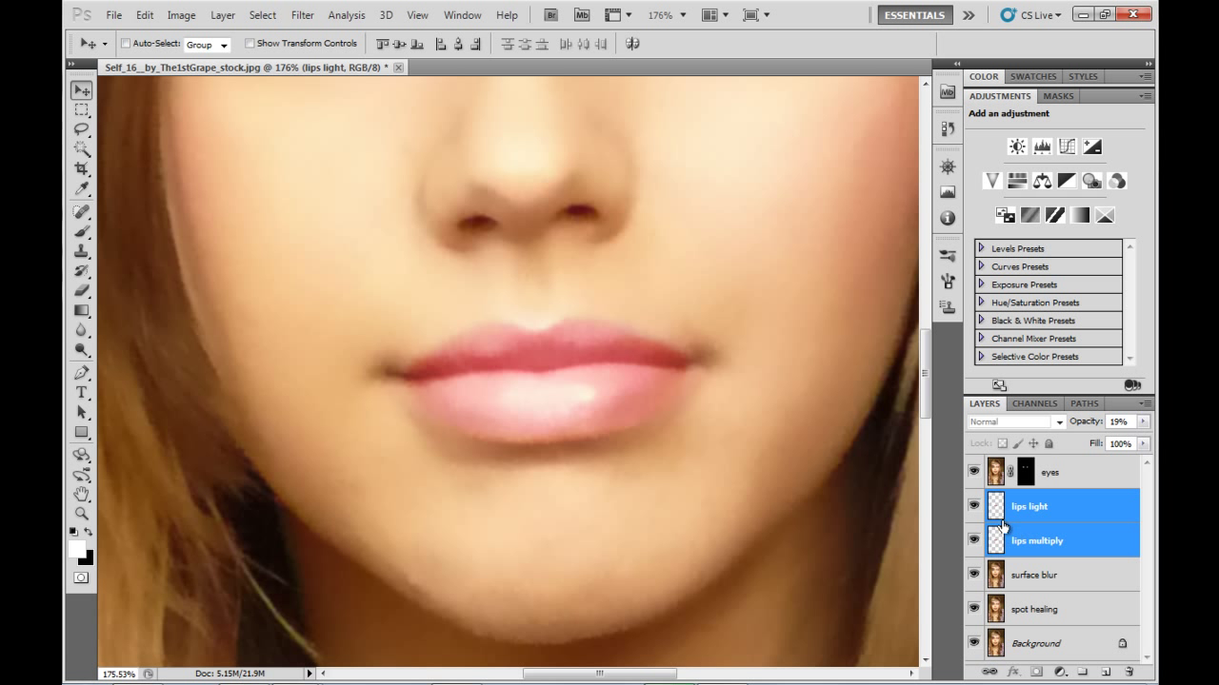
pyautogui.click(973, 507)
pyautogui.click(973, 541)
pyautogui.click(998, 514)
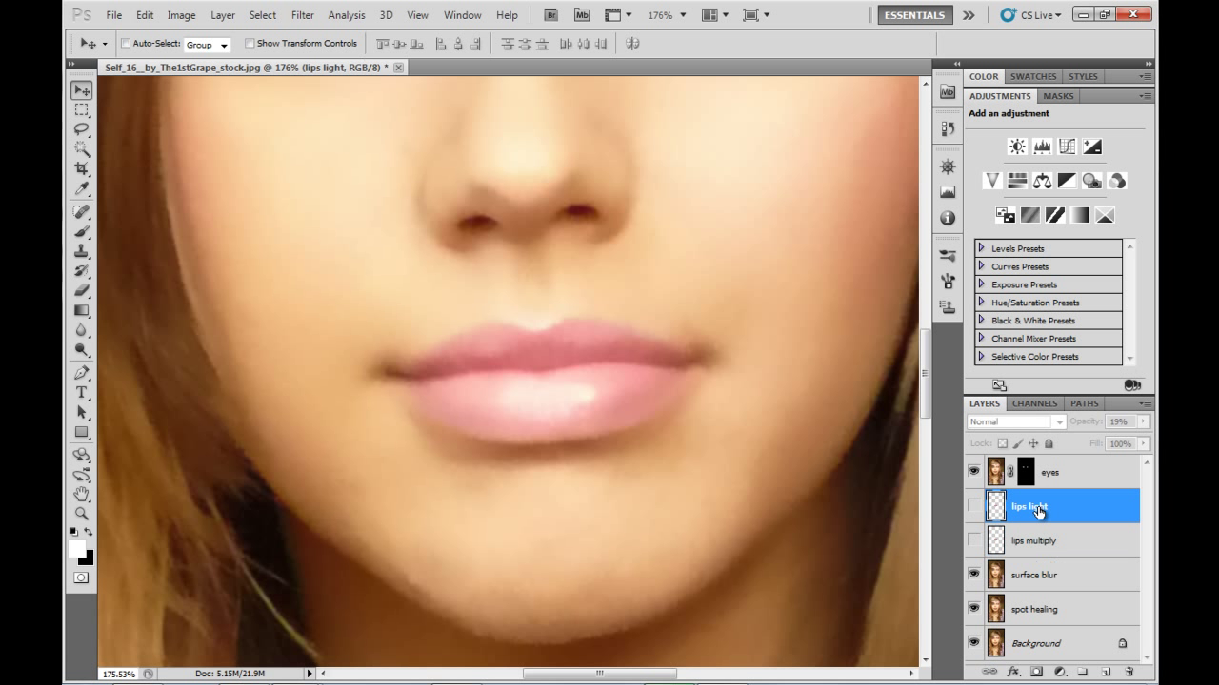
pyautogui.click(973, 506)
pyautogui.click(973, 541)
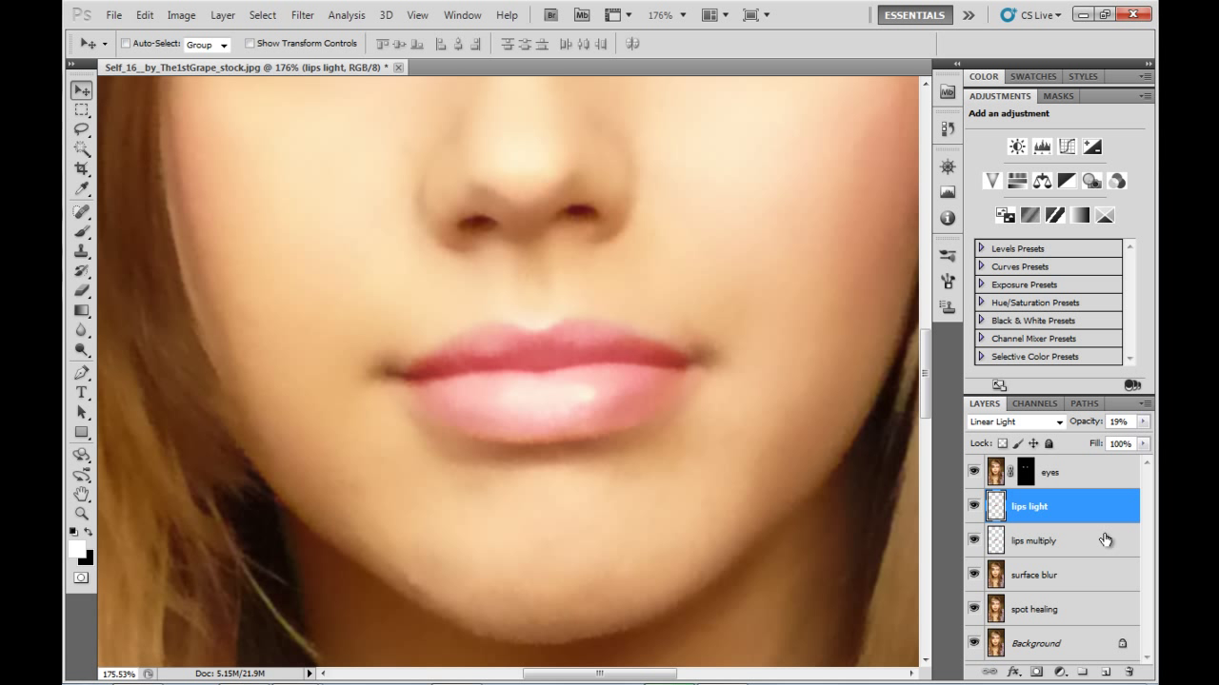
# - Brush white over the lower lip on the lips light layer with a 20 px brush, undoing the stray stroke
pyautogui.click(81, 231)
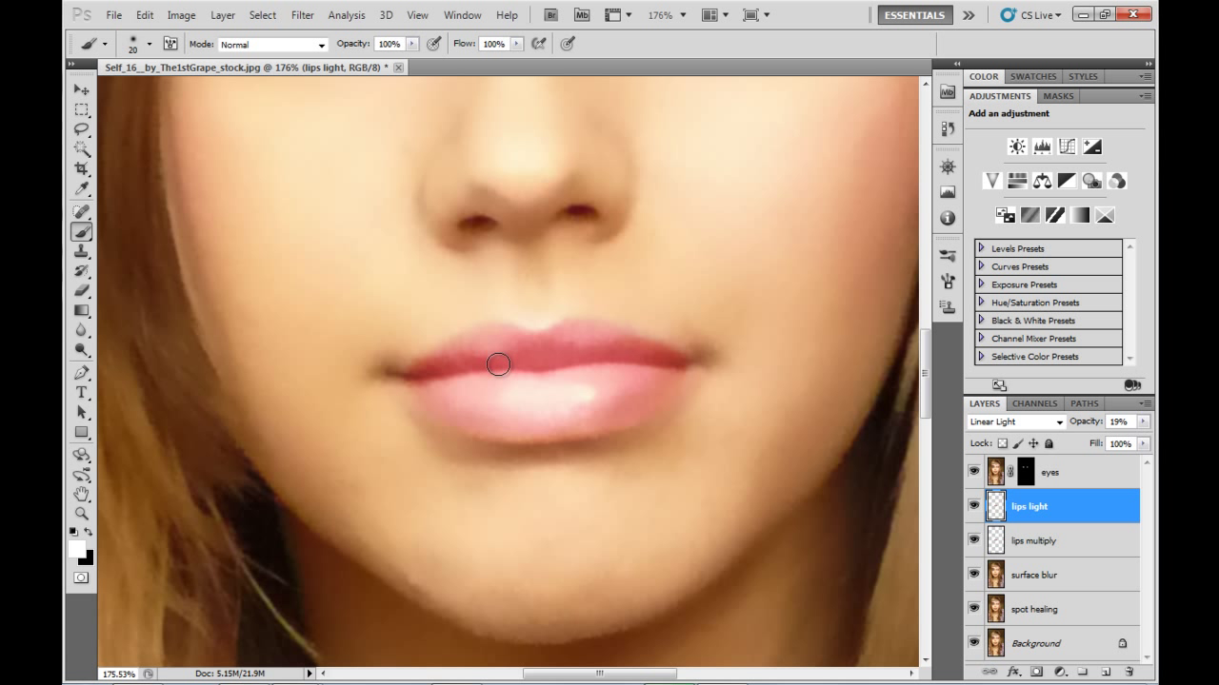
pyautogui.moveTo(498, 405); pyautogui.dragTo(495, 400)
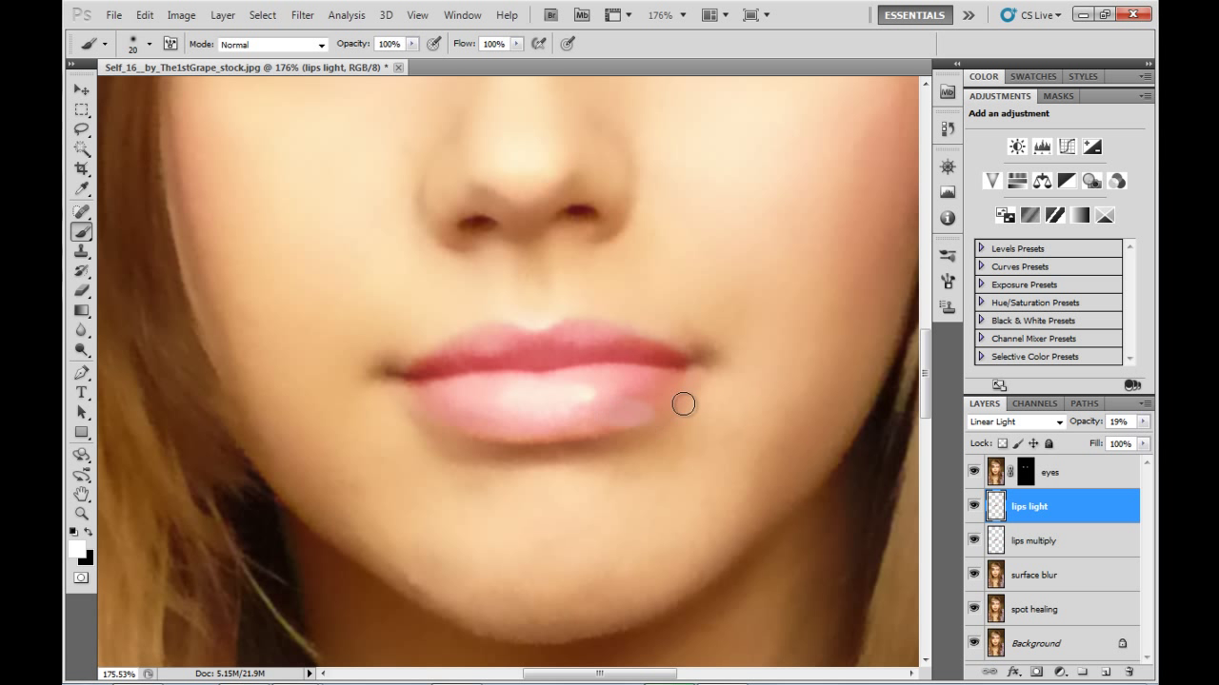
pyautogui.moveTo(653, 414); pyautogui.dragTo(615, 387)
pyautogui.hotkey('ctrl', 'z')
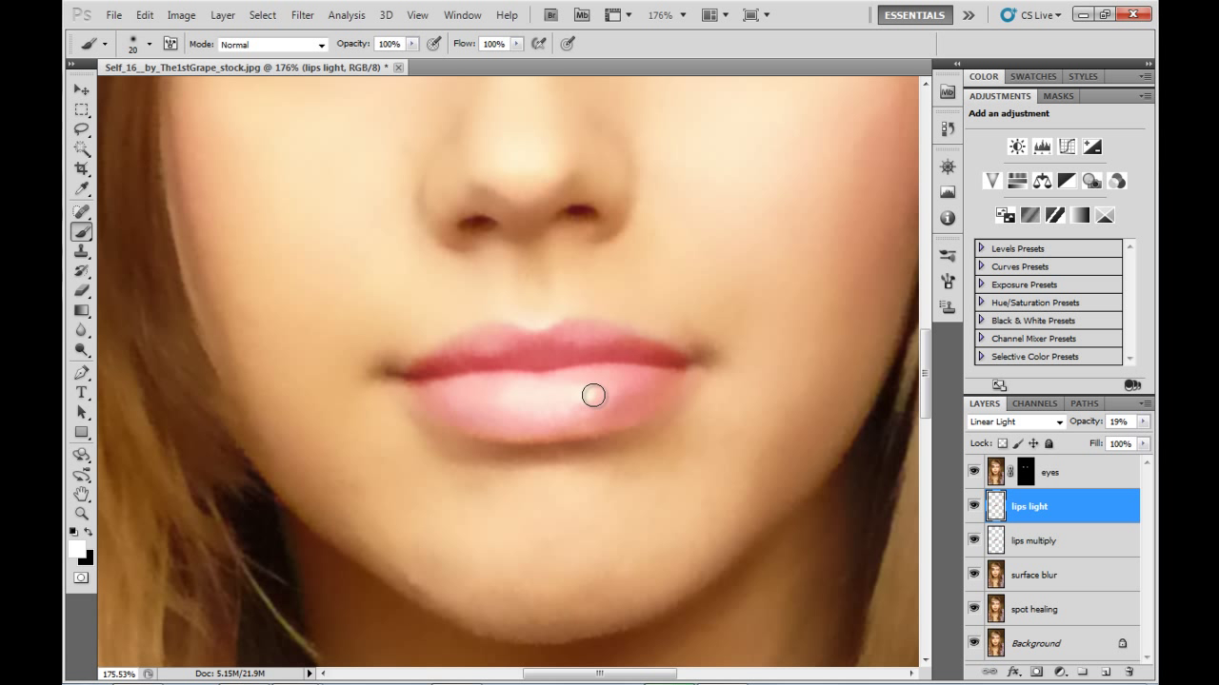
pyautogui.moveTo(582, 393)
pyautogui.mouseDown()
pyautogui.moveTo(563, 394)
pyautogui.moveTo(606, 386)
pyautogui.moveTo(566, 400)
pyautogui.moveTo(476, 397)
pyautogui.moveTo(492, 402)
pyautogui.mouseUp()
pyautogui.moveTo(451, 400); pyautogui.dragTo(584, 407)
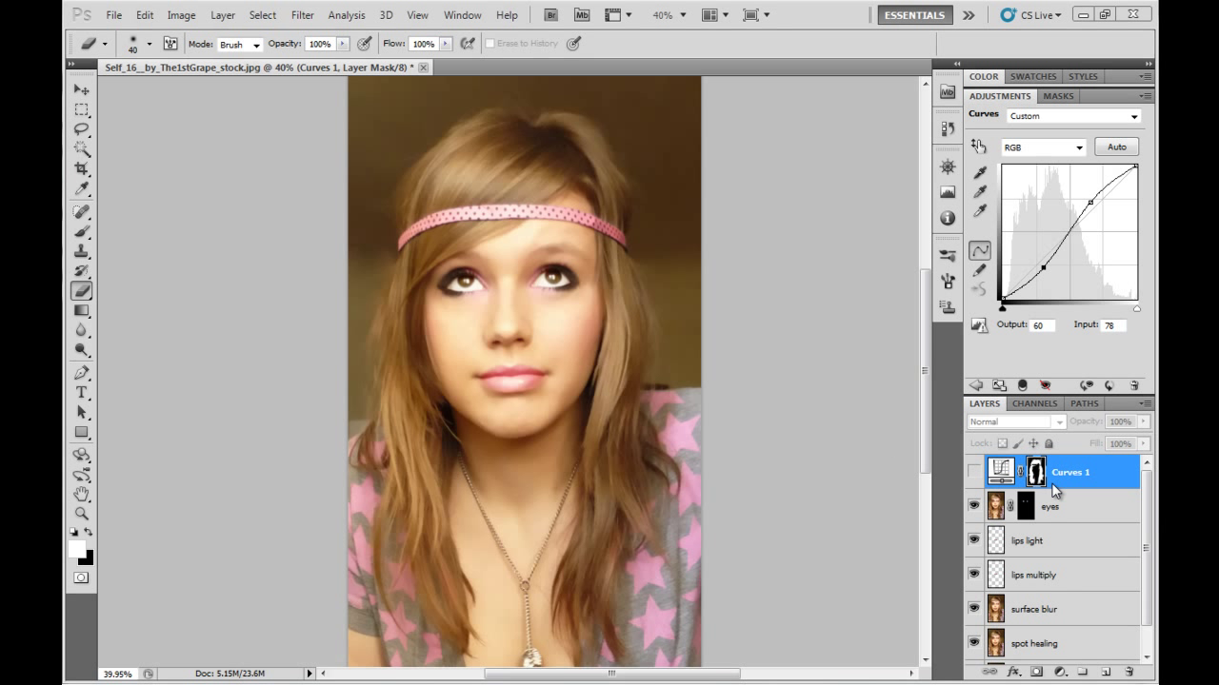
# - Look through the available adjustment layer types without adding one
pyautogui.click(228, 16)
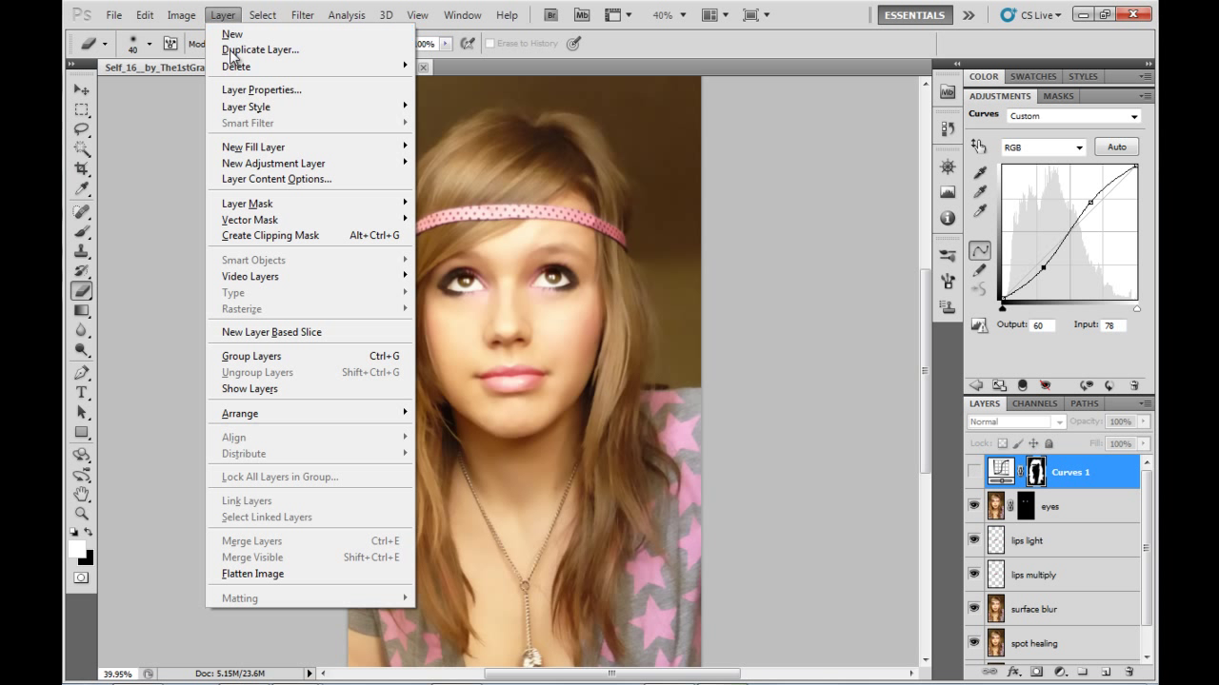
pyautogui.moveTo(295, 164)
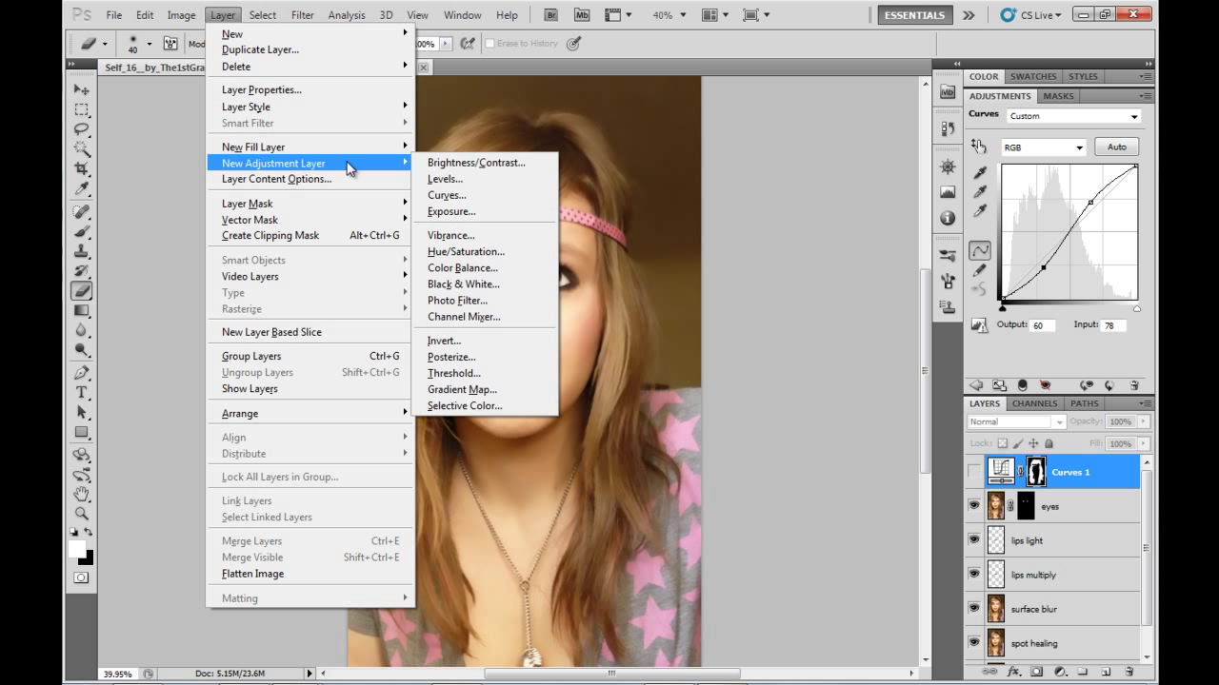
pyautogui.click(883, 264)
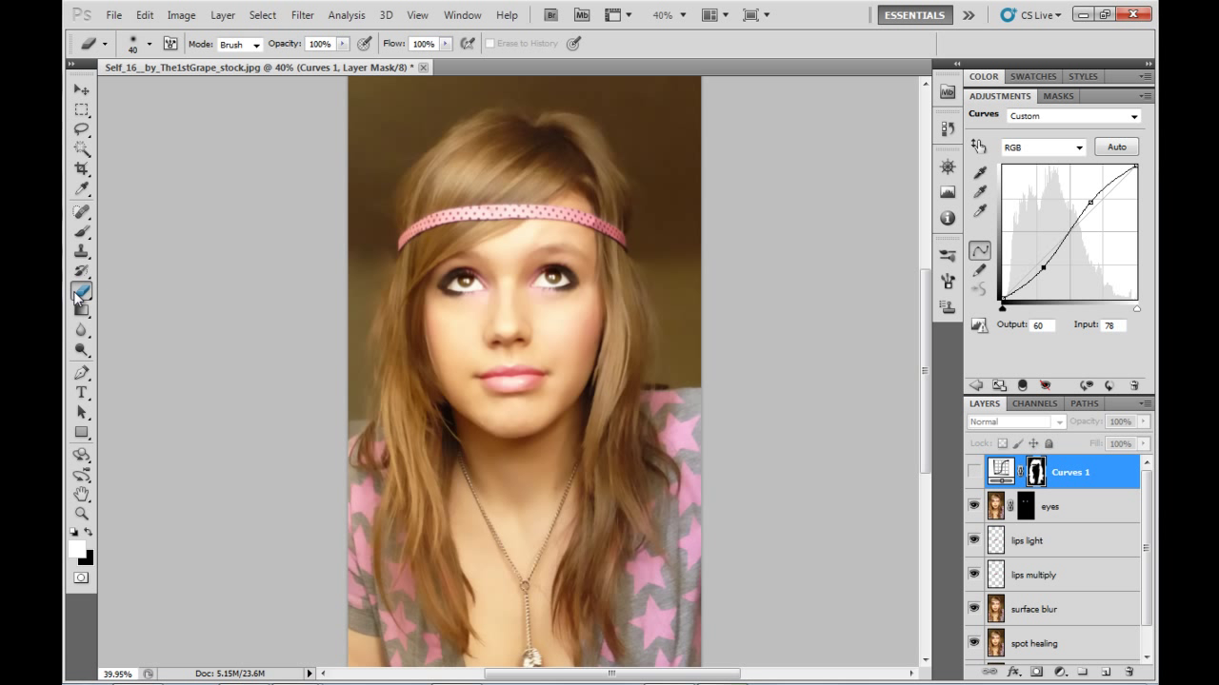
# - Target the Curves 1 adjustment layer itself rather than its mask, and activate the Eraser tool
pyautogui.click(1056, 479)
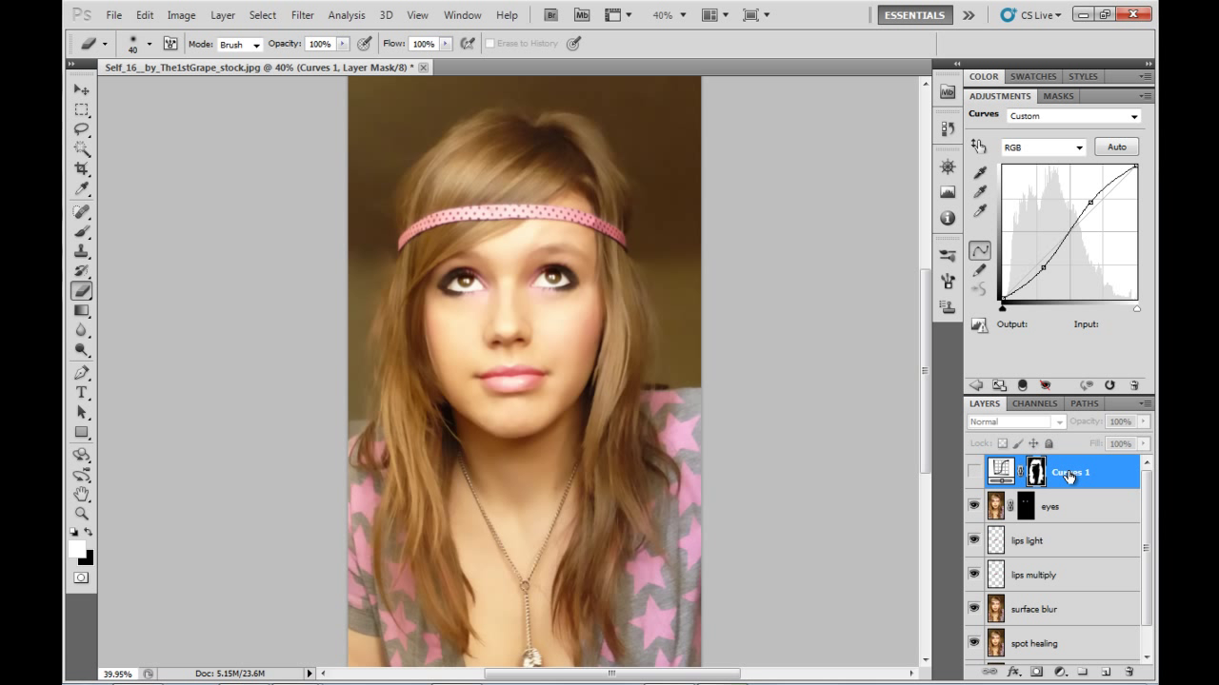
pyautogui.click(83, 231)
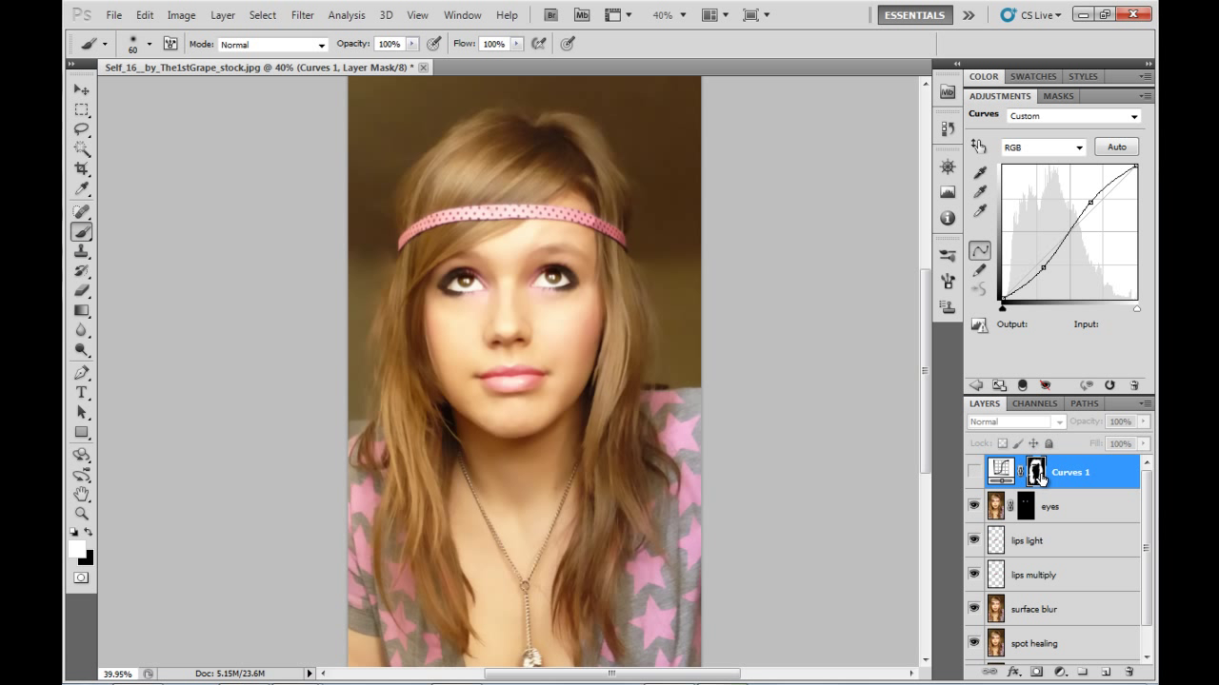
pyautogui.click(1090, 487)
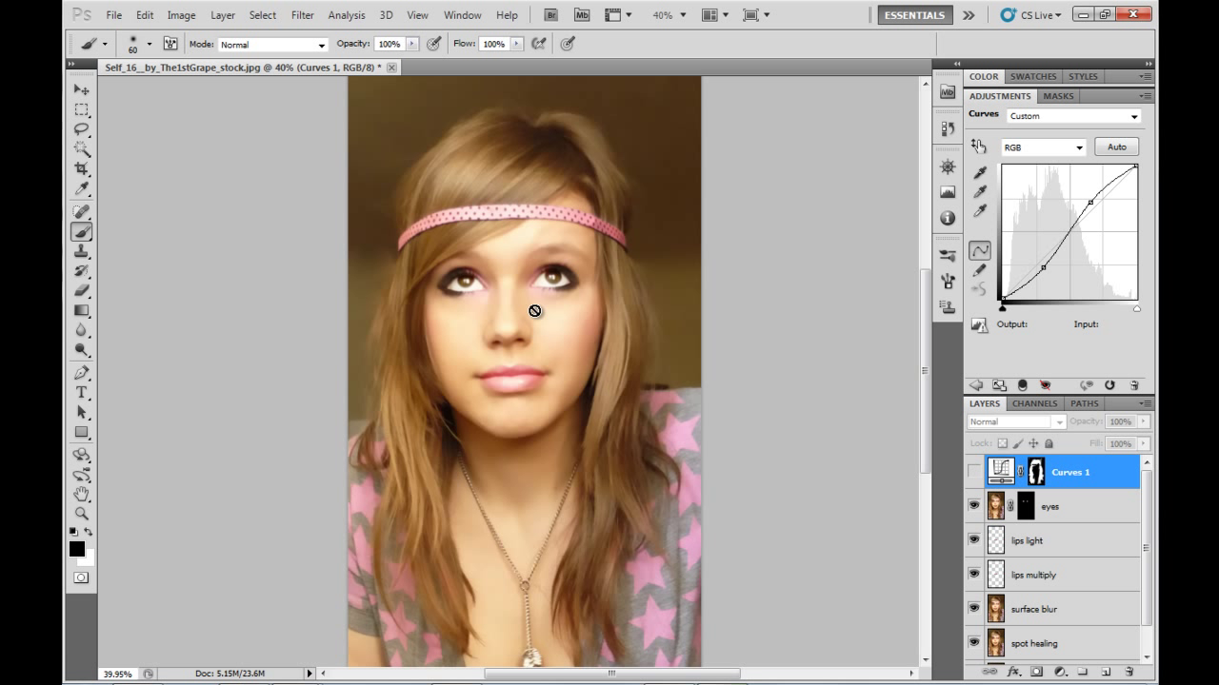
pyautogui.click(89, 291)
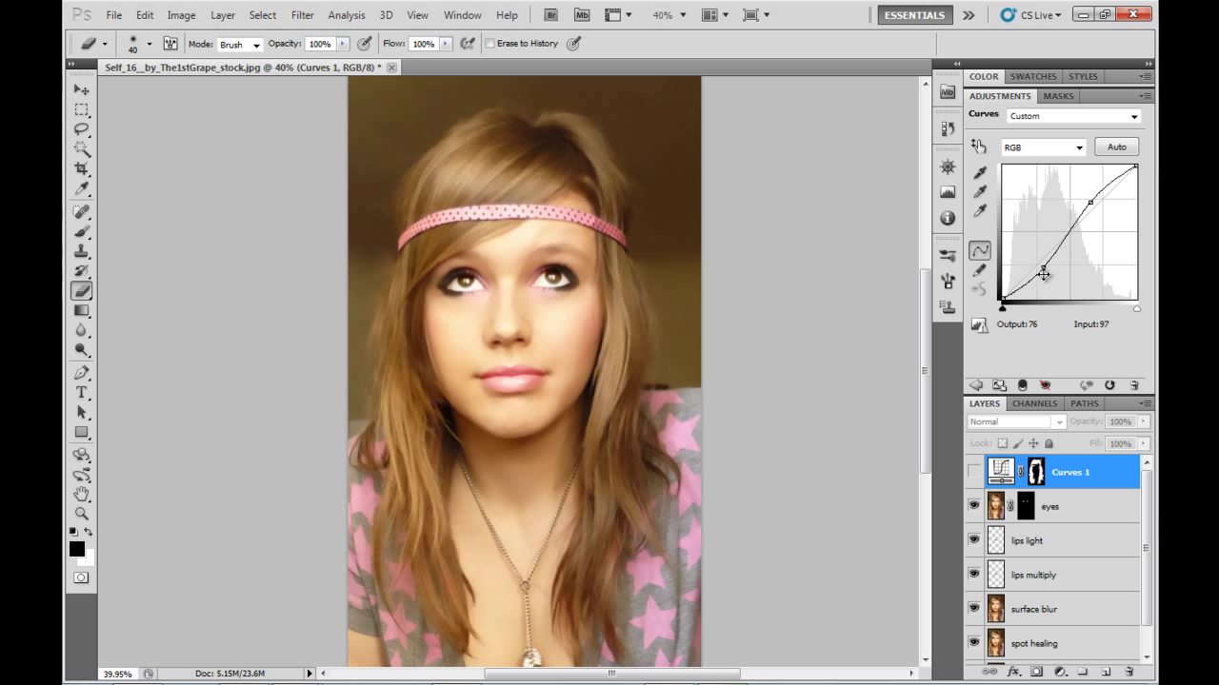
# - Show the Curves 1 layer and move its upper curve point to input 170, output 186 and its lower point to input 75, output 60
pyautogui.click(974, 472)
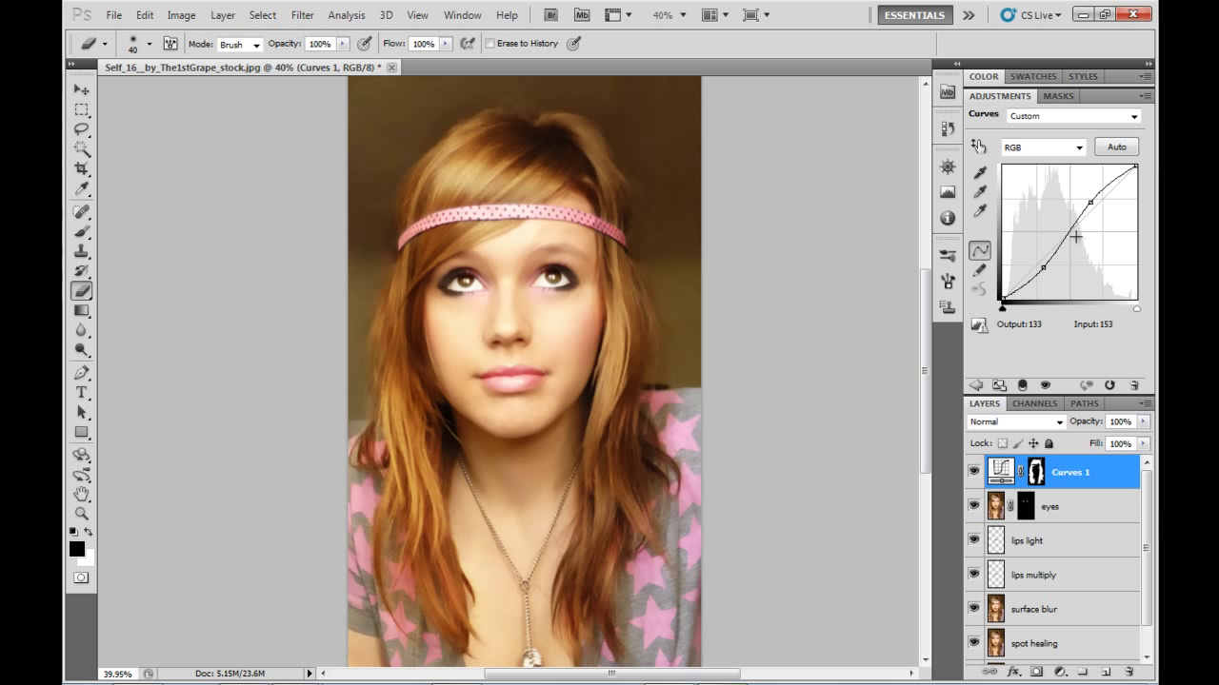
pyautogui.moveTo(1087, 206)
pyautogui.mouseDown()
pyautogui.moveTo(1106, 181)
pyautogui.moveTo(1108, 236)
pyautogui.moveTo(1091, 202)
pyautogui.mouseUp()
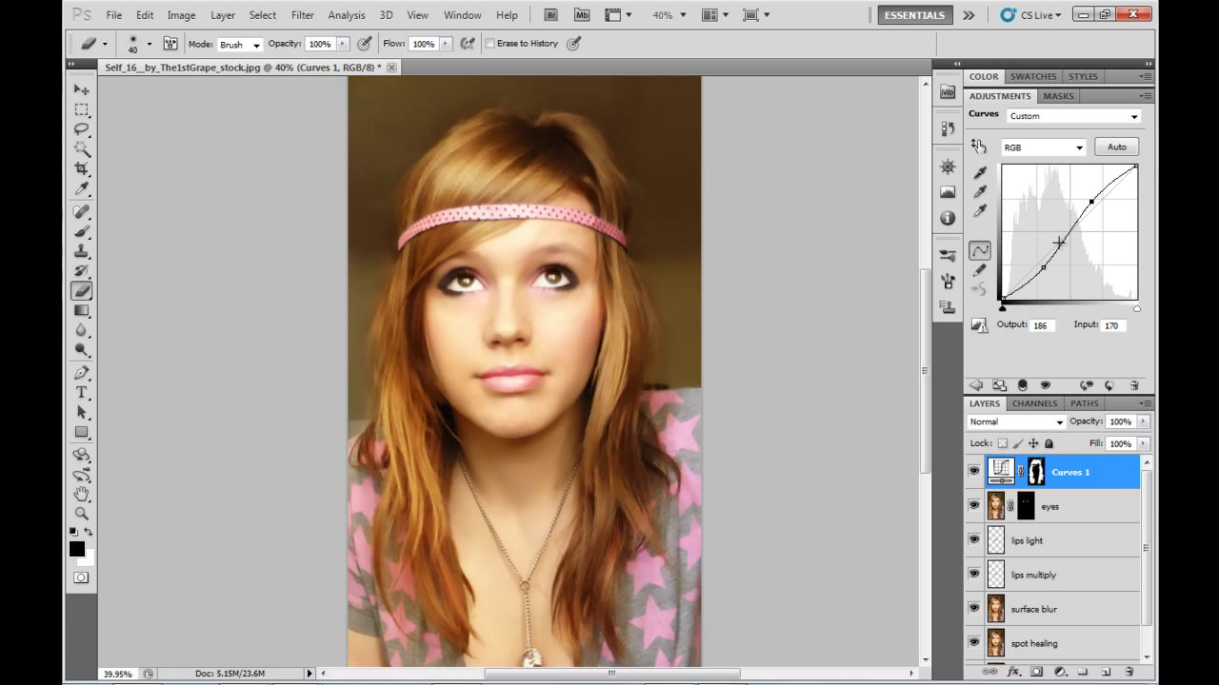
pyautogui.moveTo(1043, 266)
pyautogui.mouseDown()
pyautogui.moveTo(1038, 213)
pyautogui.moveTo(1009, 236)
pyautogui.moveTo(1042, 269)
pyautogui.mouseUp()
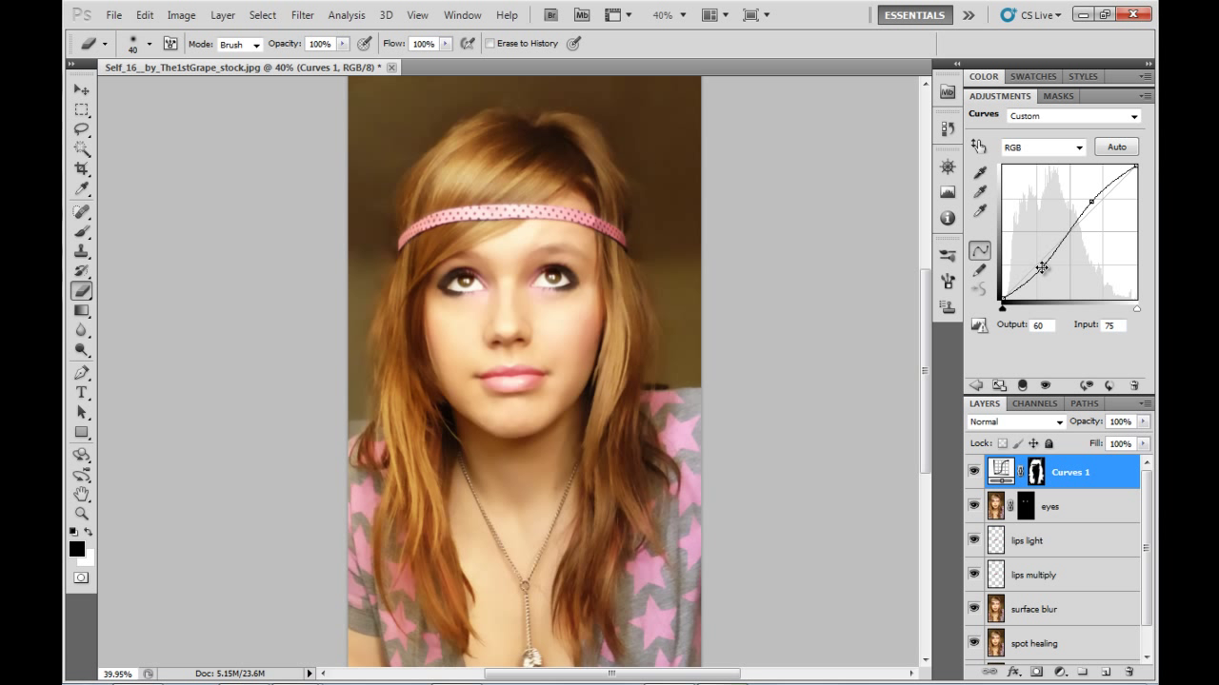